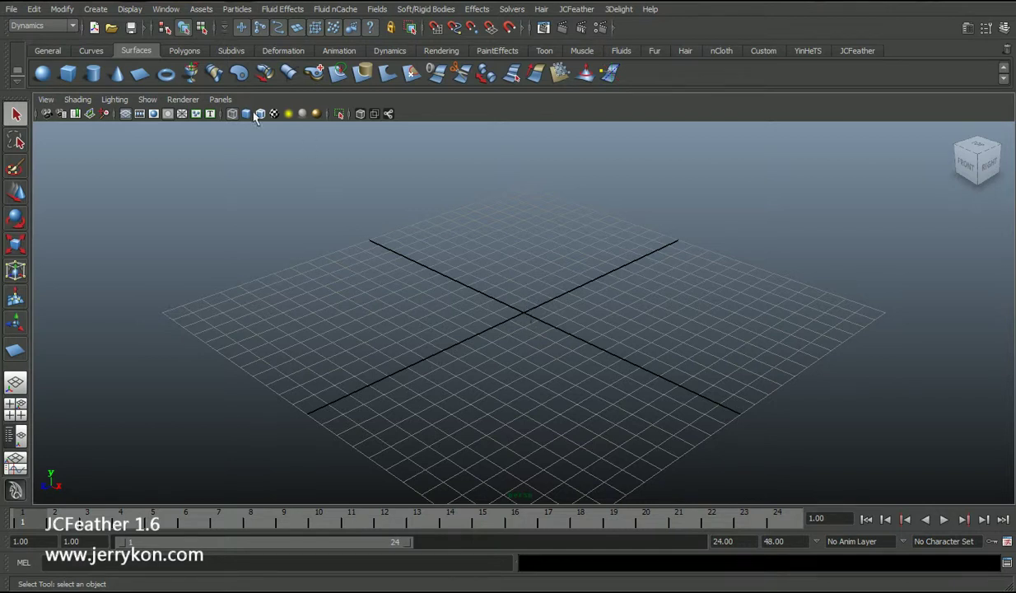
Step: Create a rectangular NURBS plane on the grid
click(141, 73)
alt+drag(495, 329, 623, 322)
key(w)
alt+middle_drag(610, 247, 581, 299)
alt+right_drag(580, 299, 701, 318)
key(q)
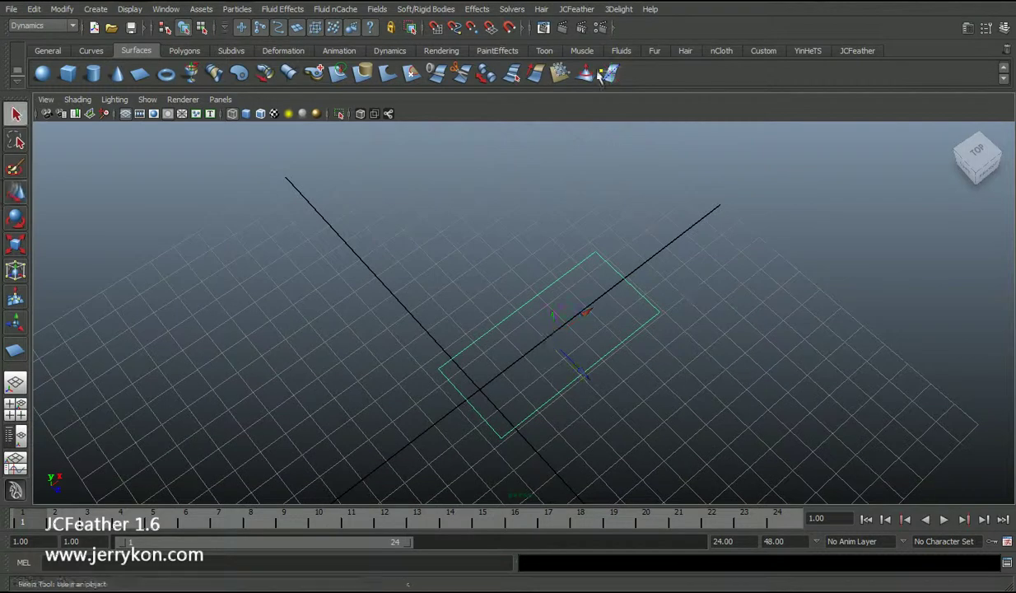
Step: Create a surface JCFeather on the selected NURBS plane
click(576, 9)
click(570, 44)
alt+drag(624, 273, 547, 389)
key(w)
key(q)
alt+drag(565, 343, 517, 345)
Step: Duplicate the NURBS plane and move the copy beside the feathered original
click(517, 345)
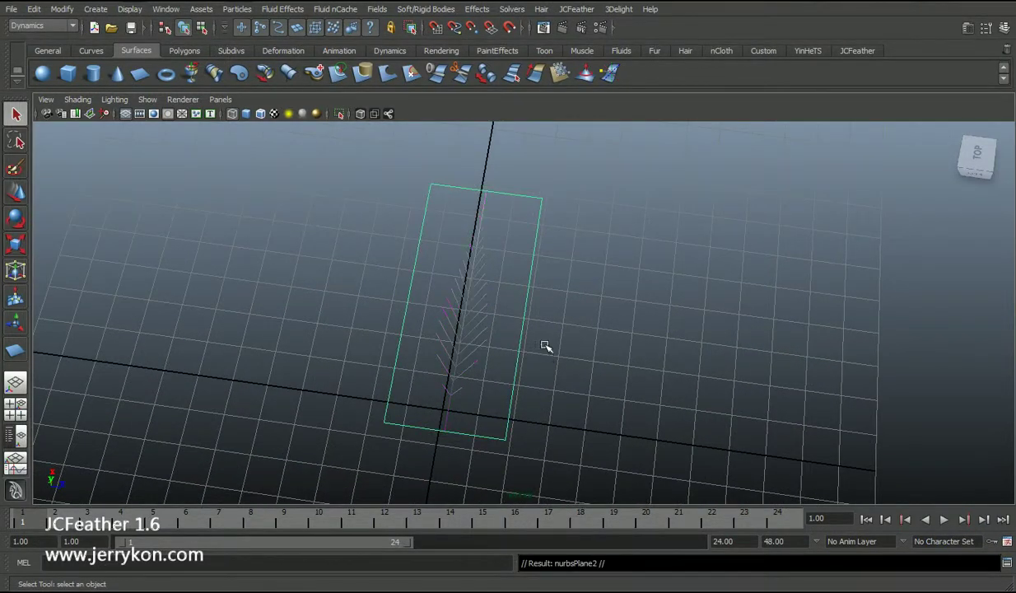
key(w)
drag(518, 316, 552, 369)
key(q)
alt+middle_drag(553, 369, 517, 394)
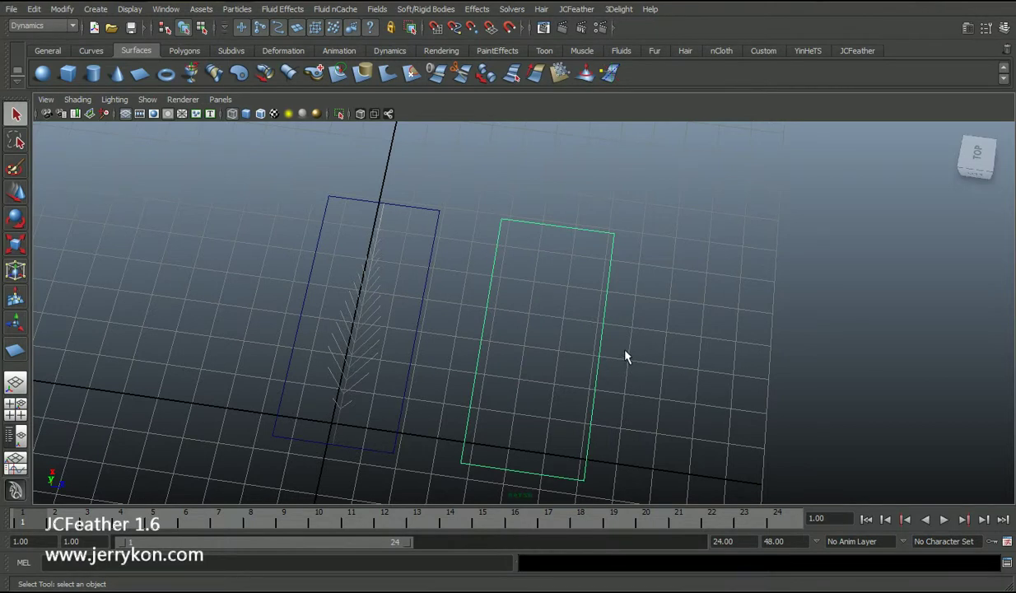
Step: Add the duplicated plane's surface to the existing feather jcFeatherShape1
click(580, 9)
mouse_move(606, 139)
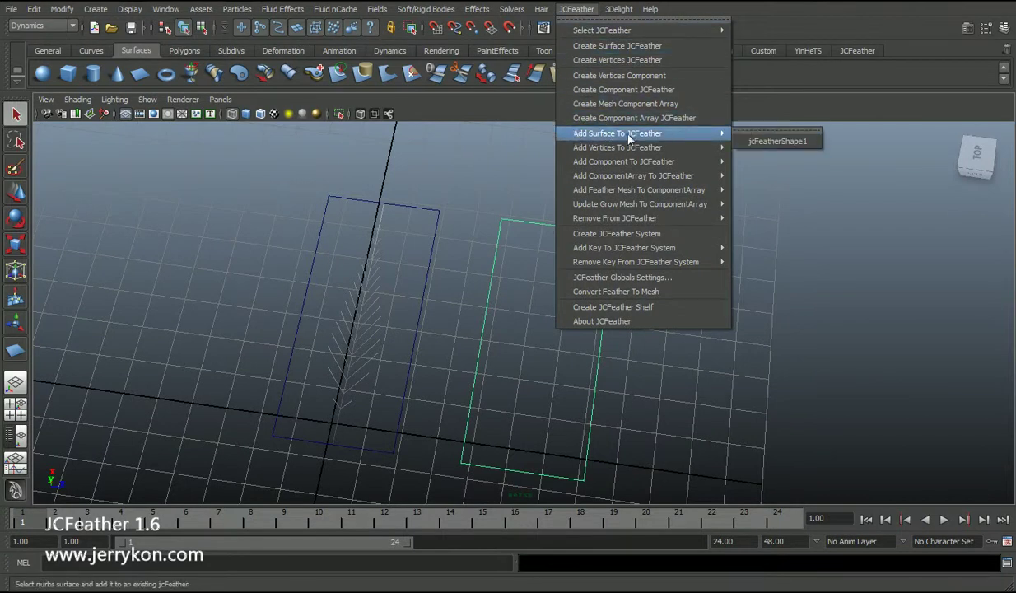
click(764, 144)
alt+drag(517, 308, 551, 292)
alt+drag(562, 338, 568, 350)
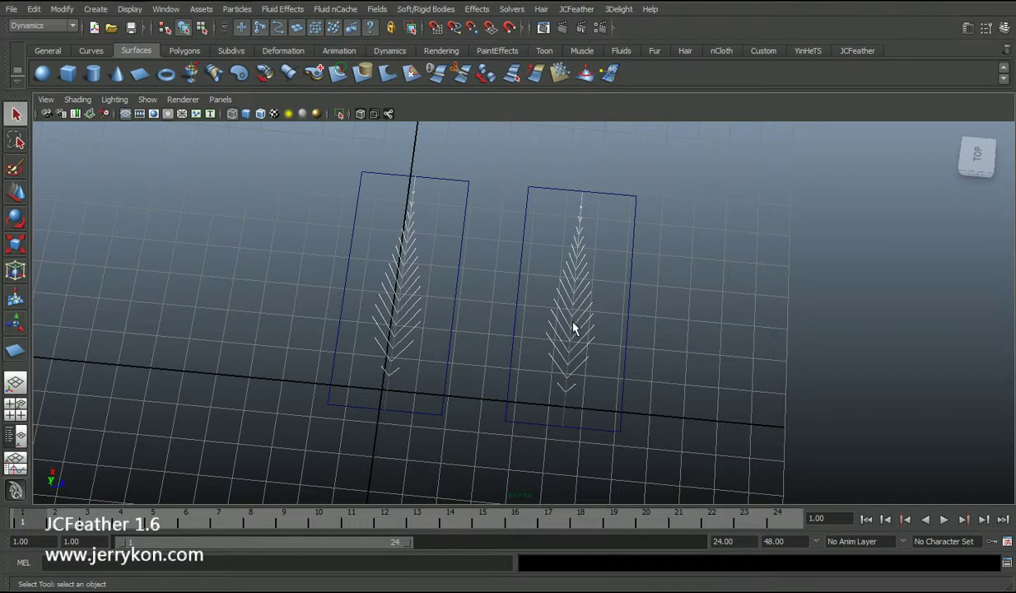
alt+middle_drag(573, 322, 568, 320)
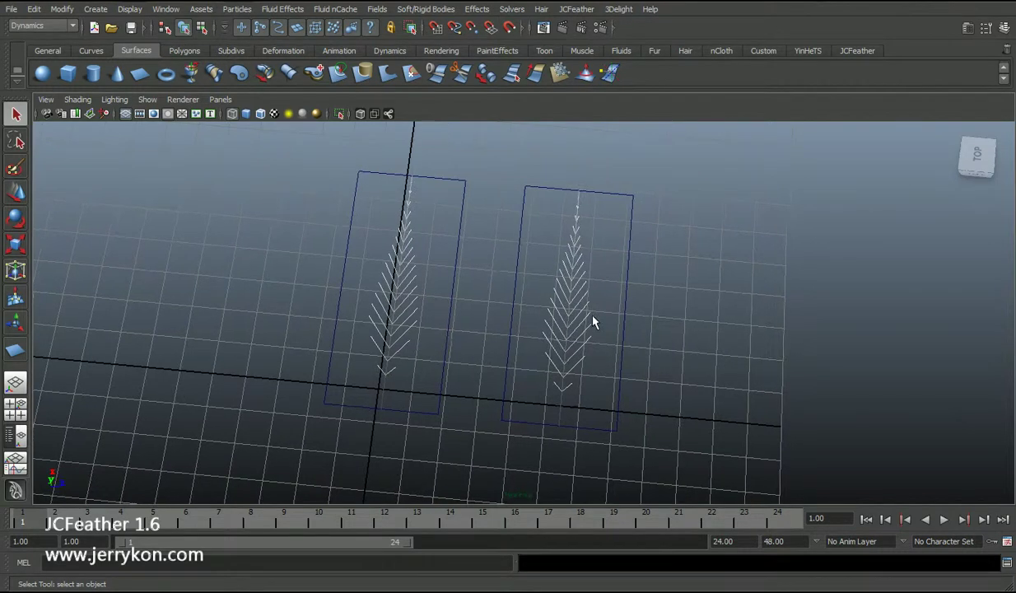
Step: Remove the duplicated plane's surface from jcFeatherShape1
click(615, 293)
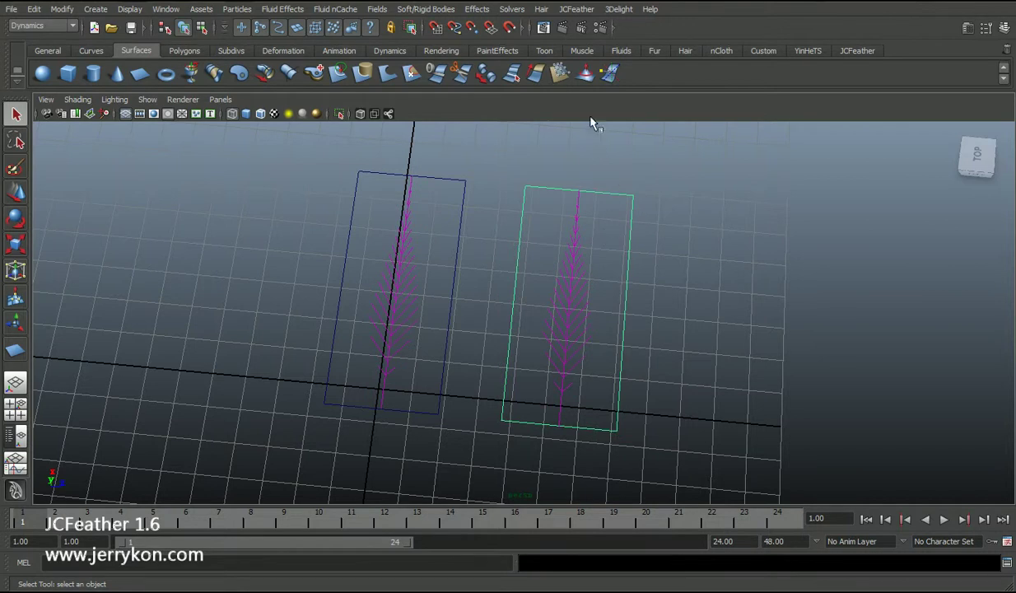
click(577, 9)
mouse_move(619, 217)
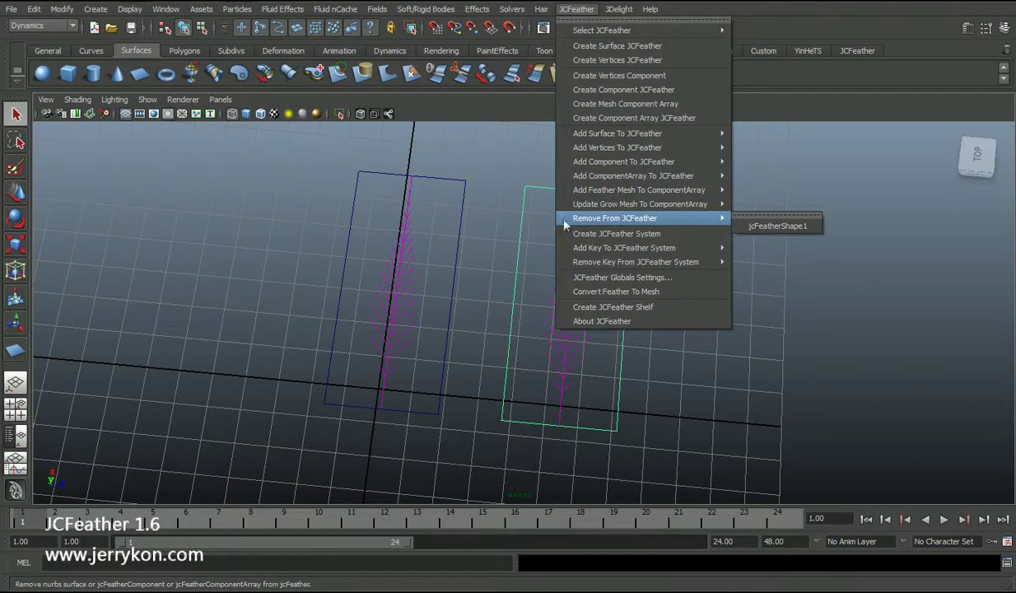
click(771, 226)
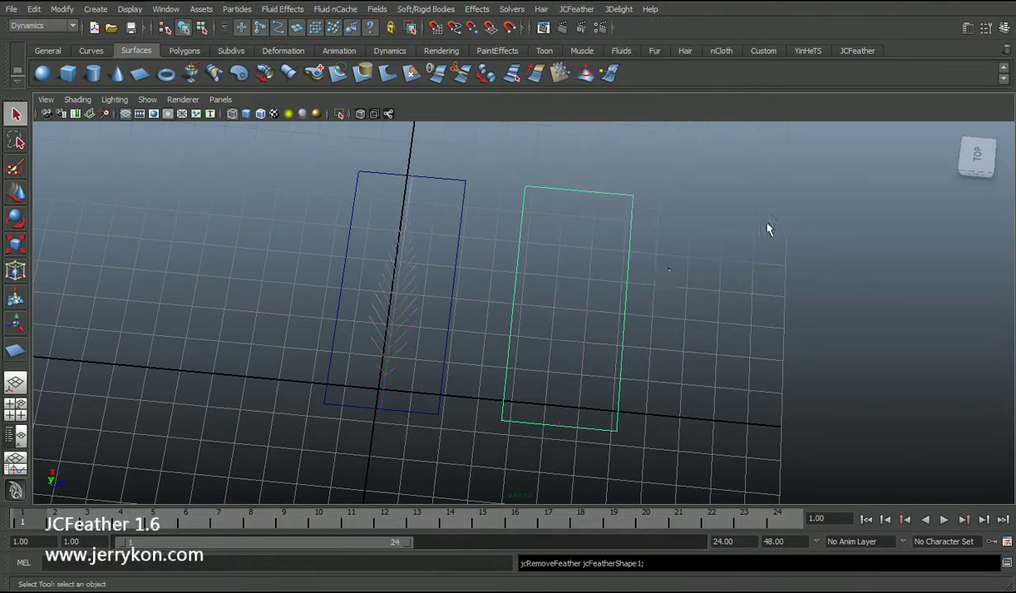
Step: Select the feather on the first plane and expand Gerenal Properties in its Attribute Editor
alt+drag(630, 283, 459, 317)
click(460, 327)
scroll(460, 352, down, 2)
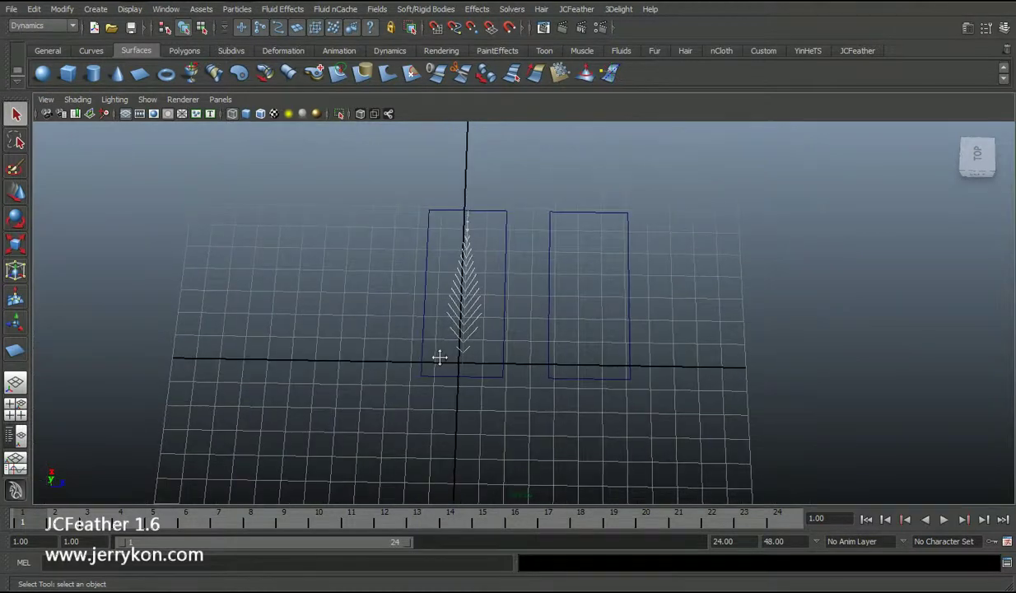
alt+middle_drag(441, 357, 433, 354)
scroll(433, 352, up, 1)
key(w)
alt+drag(445, 349, 478, 344)
key(q)
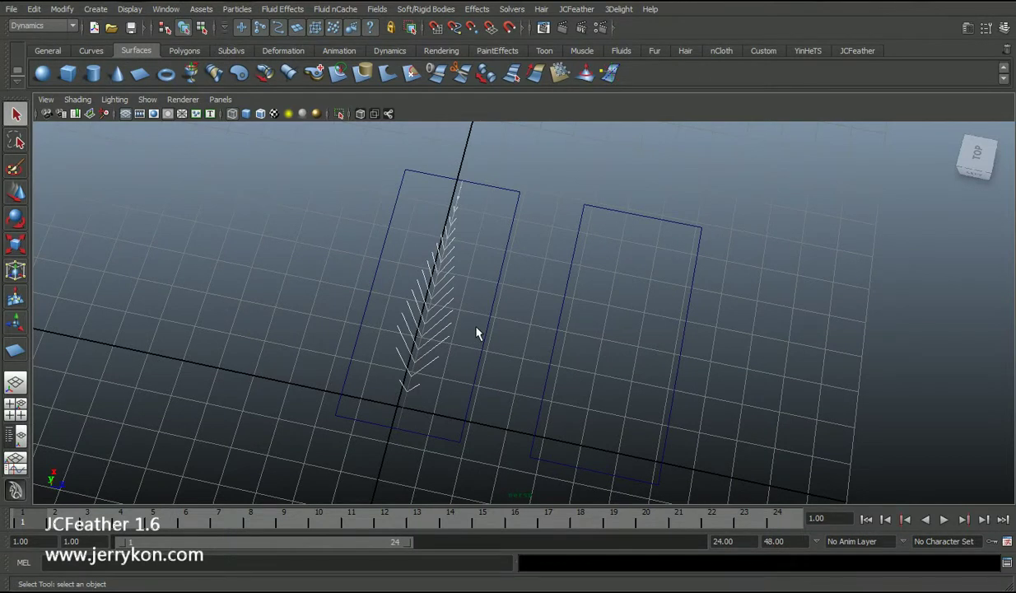
alt+drag(437, 307, 415, 320)
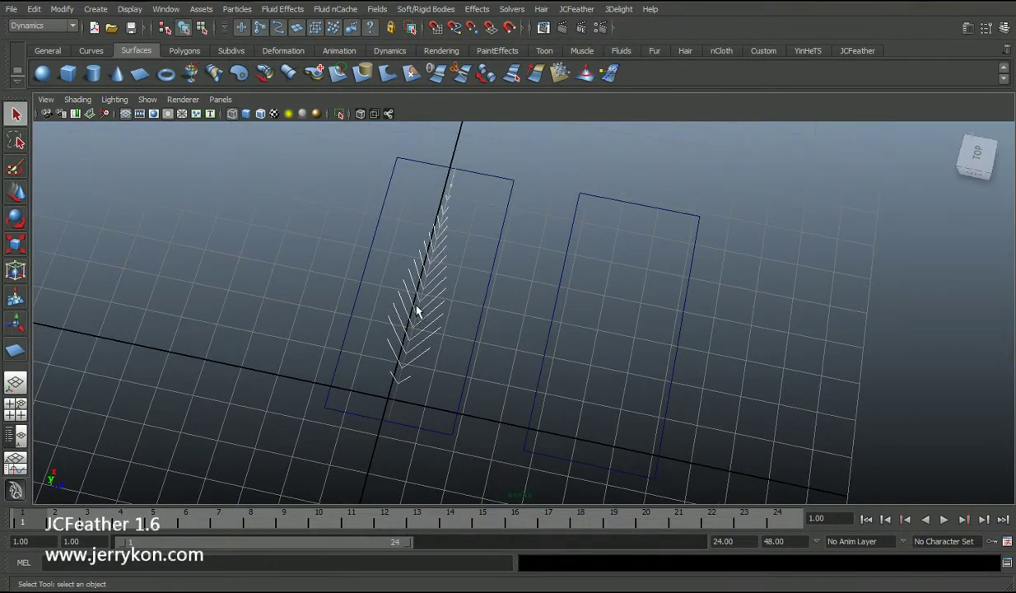
key(ctrl+a)
alt+right_drag(305, 301, 336, 323)
key(w)
alt+middle_drag(317, 320, 336, 318)
alt+right_drag(336, 318, 346, 342)
key(q)
alt+drag(346, 343, 400, 319)
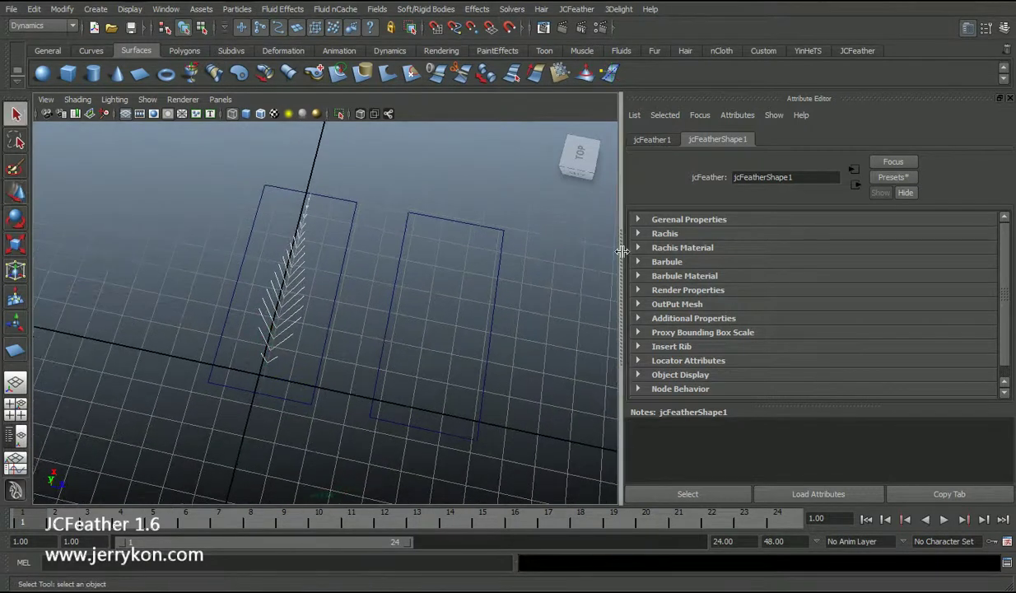
click(688, 219)
alt+drag(474, 311, 355, 345)
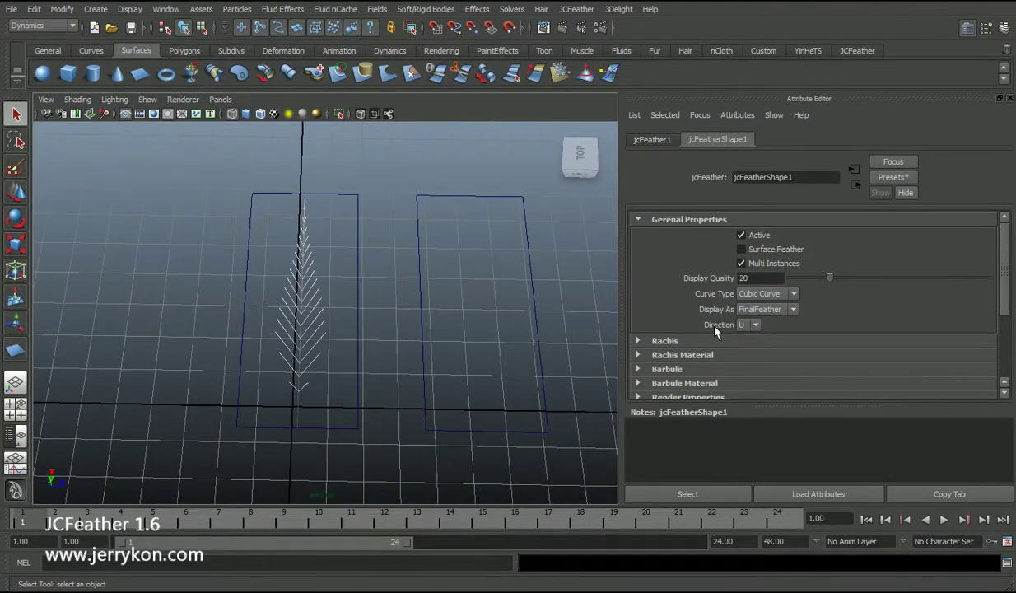
Step: Try the feather's Direction as V and restore it to U
click(744, 325)
click(751, 345)
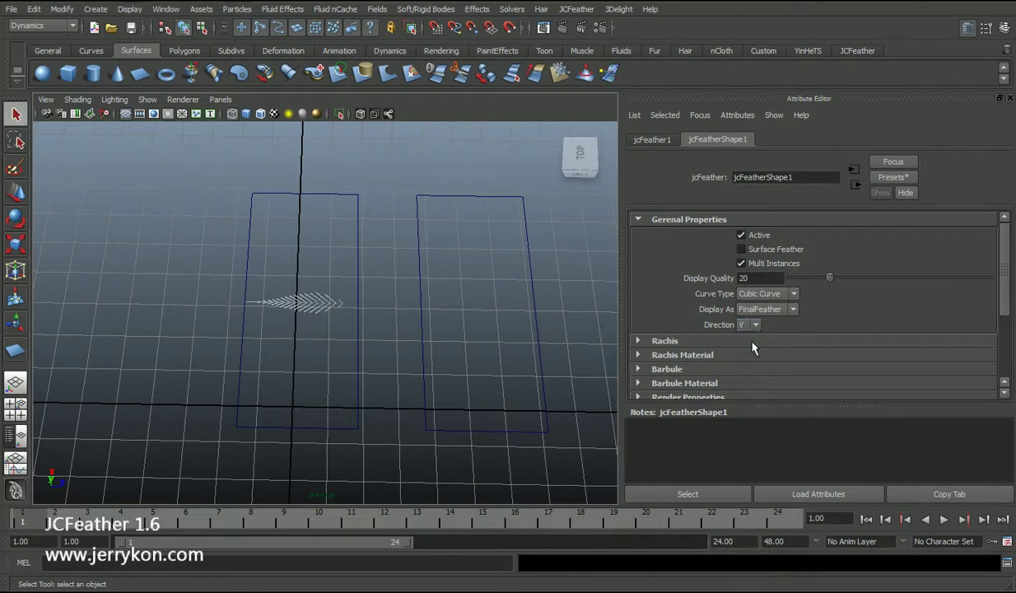
click(755, 326)
click(754, 336)
Step: Expand the Rachis section and examine its settings against the feather's central shaft
alt+drag(361, 336, 309, 340)
key(w)
scroll(700, 309, down, 3)
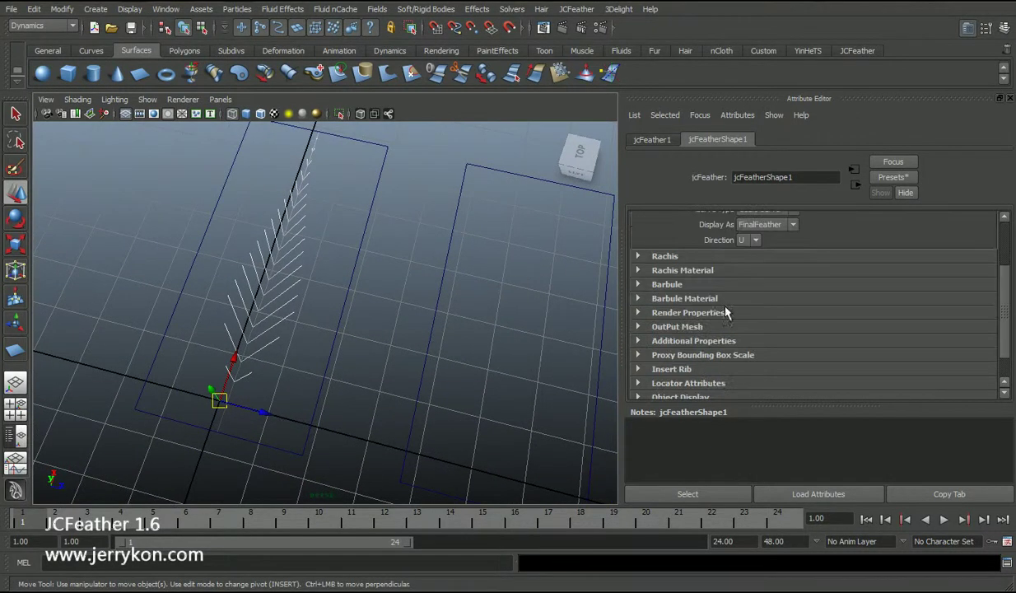
click(693, 255)
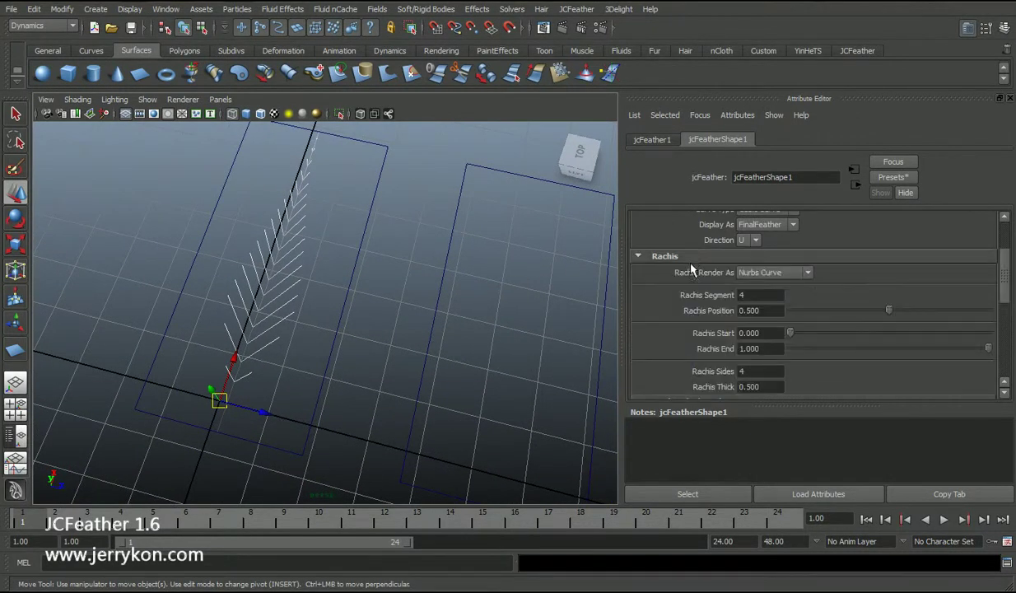
alt+drag(400, 334, 328, 354)
key(q)
alt+drag(301, 403, 277, 415)
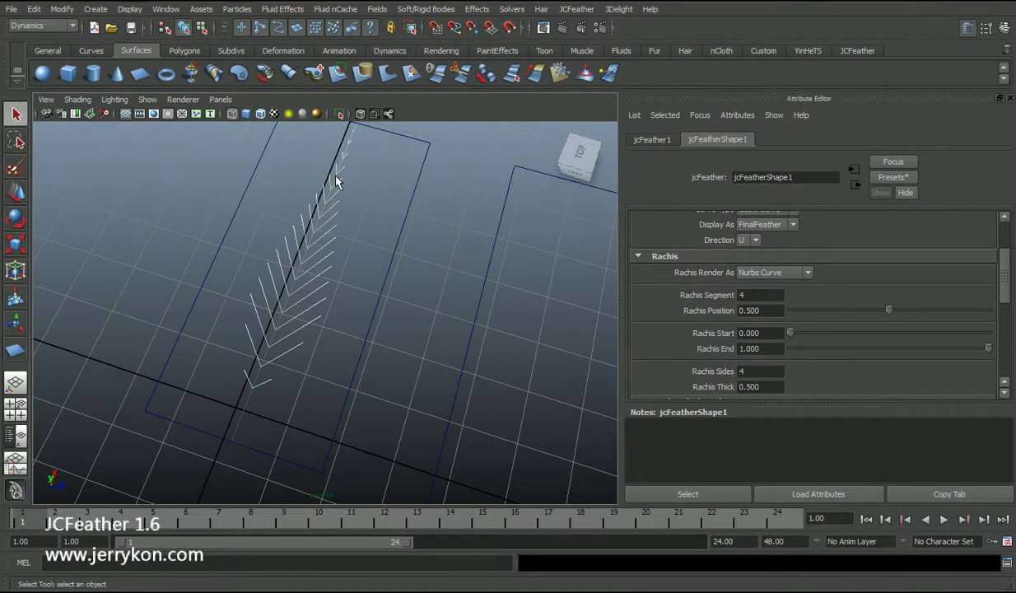
click(666, 256)
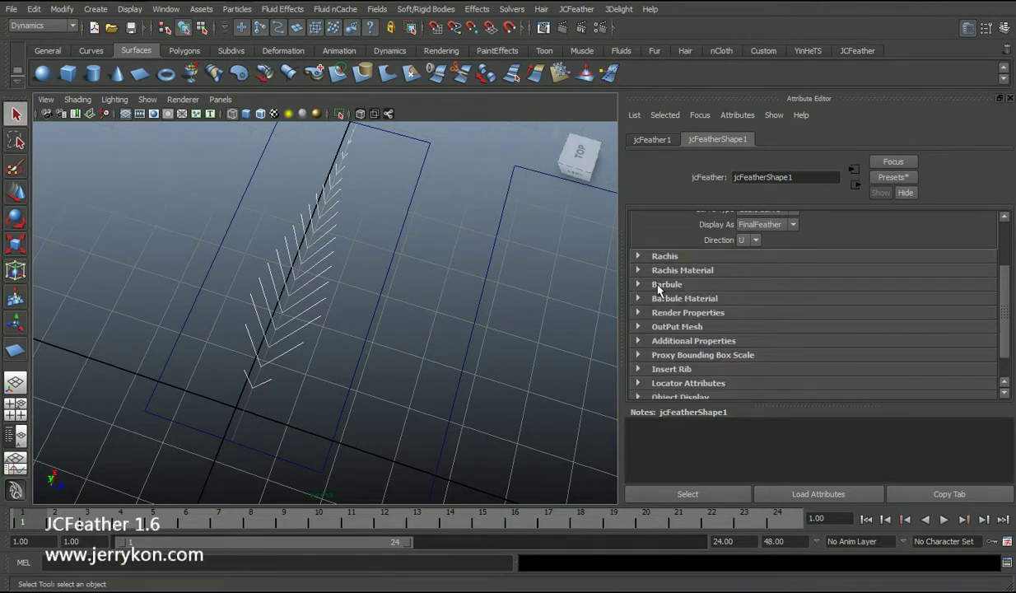
alt+right_drag(268, 300, 275, 304)
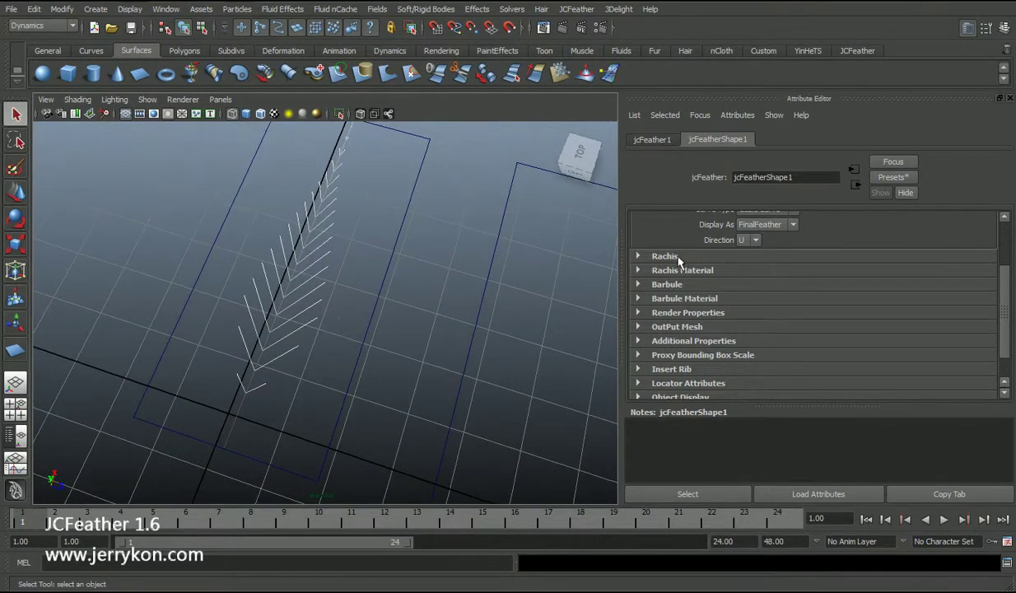
click(651, 255)
alt+middle_drag(426, 334, 424, 358)
alt+right_drag(427, 362, 424, 360)
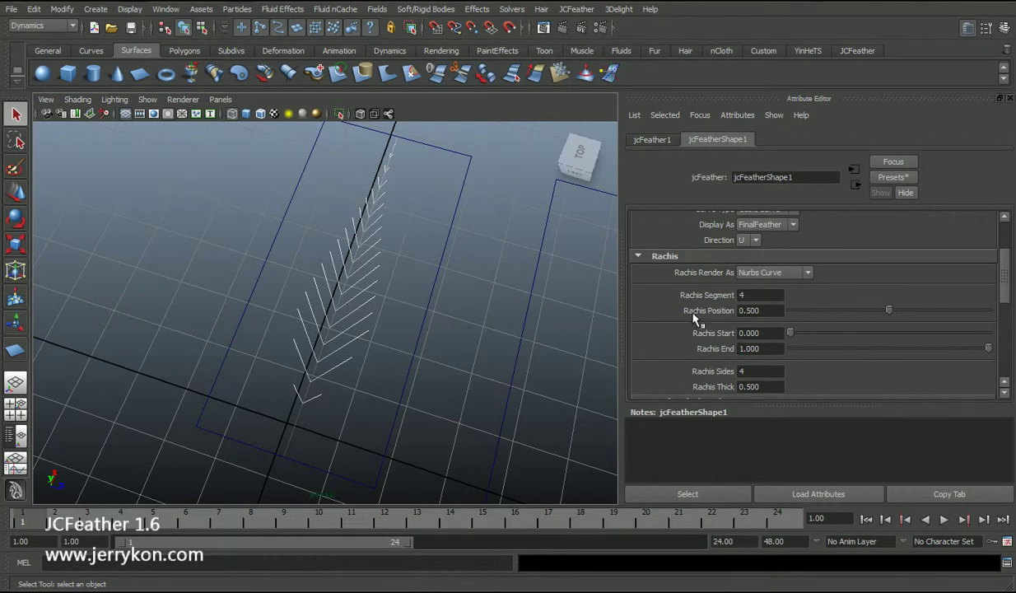
Step: Try shifting the Rachis Position and reset it to 0.5
mouse_move(890, 313)
mouse_down()
mouse_move(809, 308)
mouse_move(923, 308)
mouse_move(753, 311)
mouse_move(983, 318)
mouse_move(794, 313)
mouse_move(885, 310)
mouse_up()
double_click(772, 310)
text(0.5)
key(Return)
Step: Expand Rachis Material and set the Rachis Root Color to dark red
alt+drag(398, 337, 450, 336)
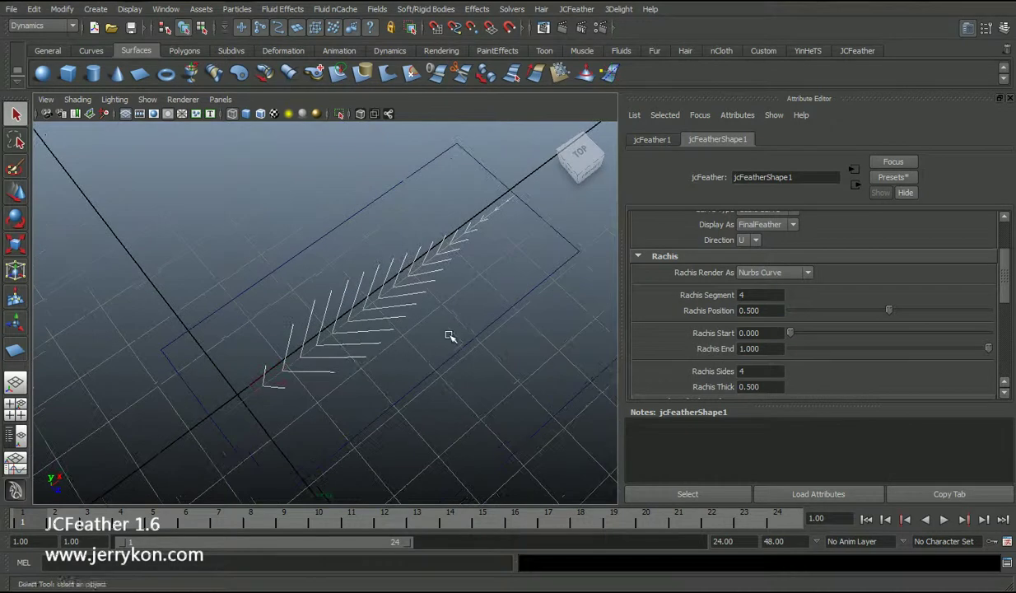
key(w)
alt+middle_drag(353, 334, 368, 324)
key(q)
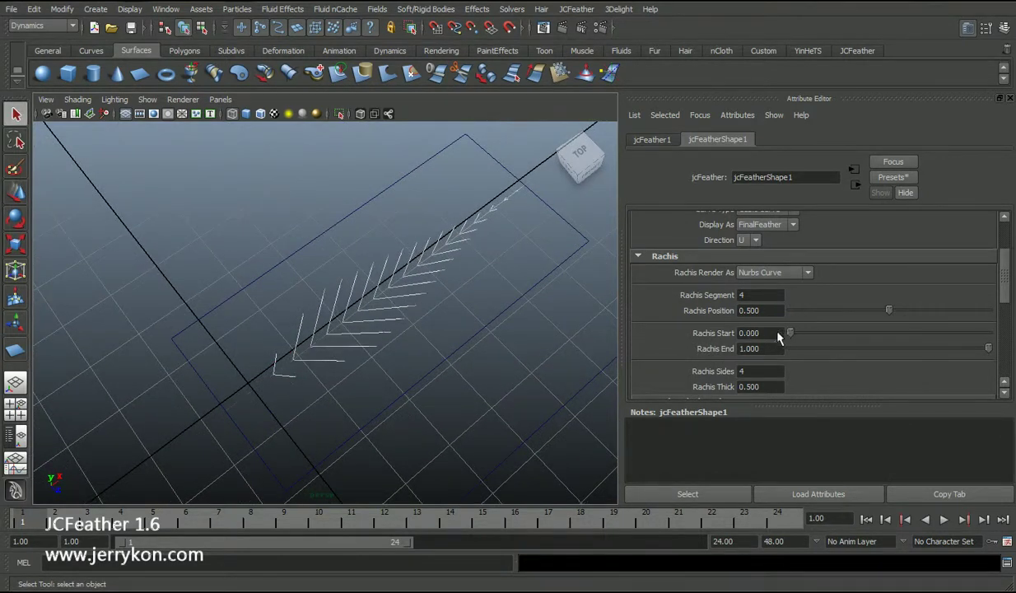
scroll(742, 322, down, 5)
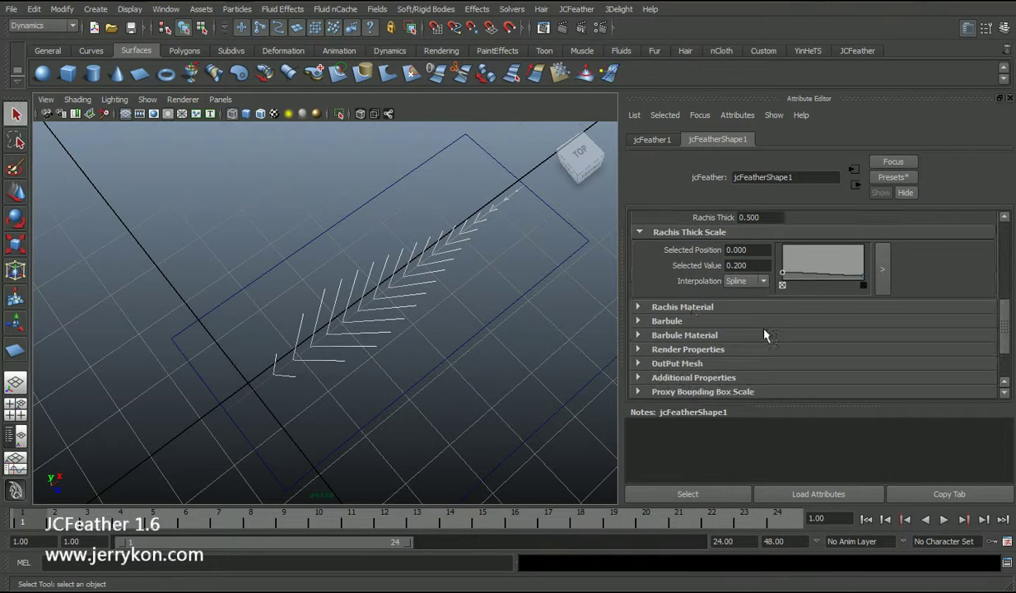
click(693, 309)
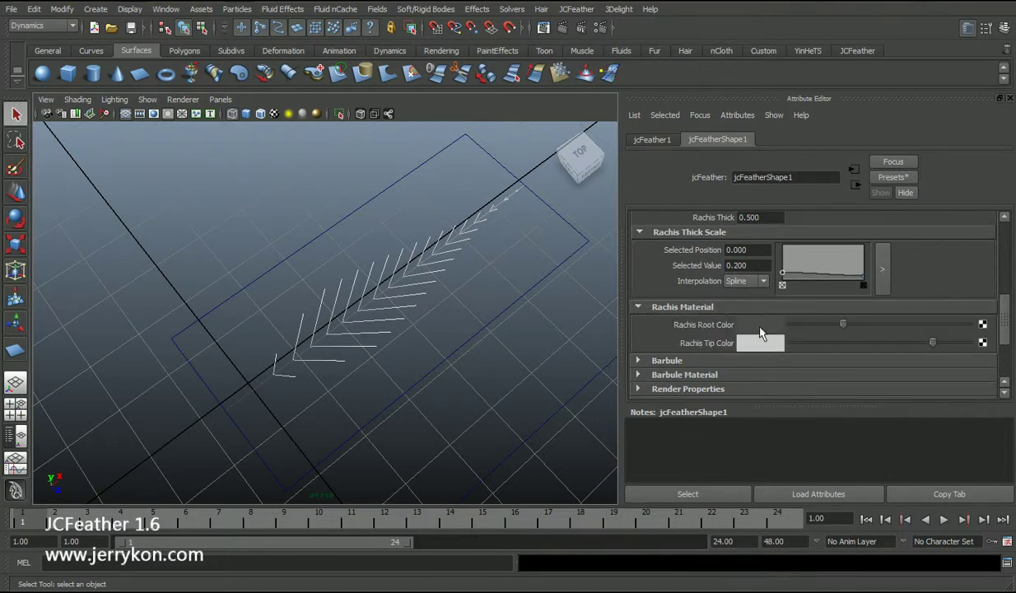
click(759, 327)
click(856, 329)
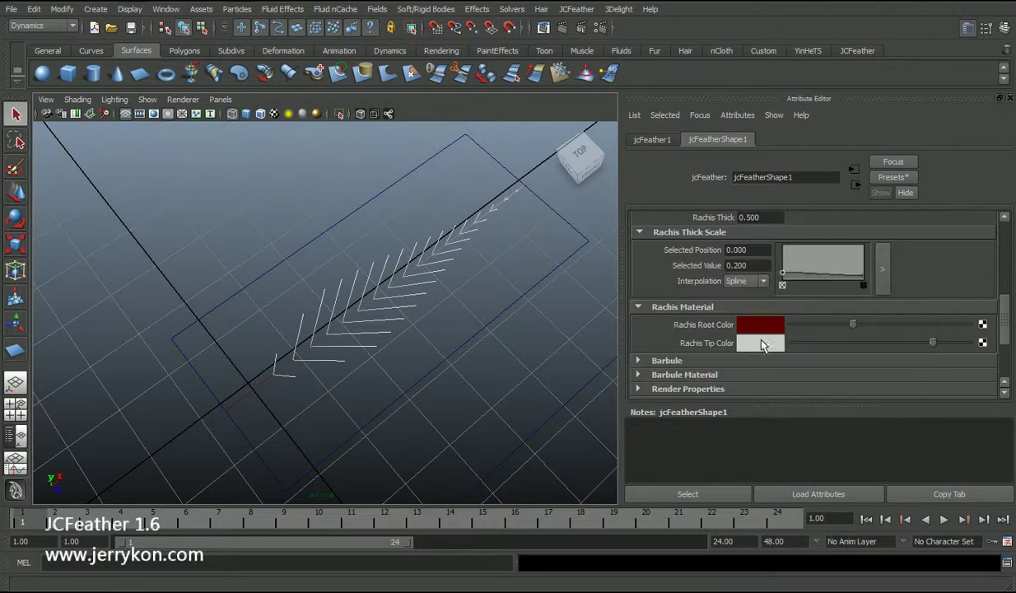
Step: Set the Rachis Tip Color to dark red with R 0.294, G 0 and B 0
click(736, 343)
click(886, 333)
drag(891, 331, 893, 328)
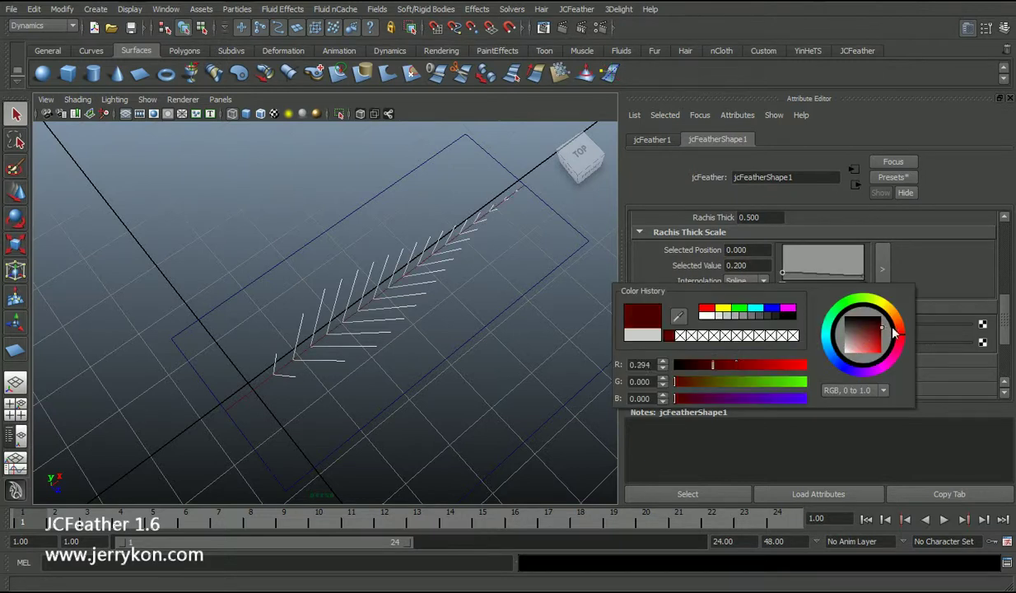
Step: Hide the viewport grid to expose the coloured rachis
alt+right_drag(341, 316, 344, 333)
alt+middle_drag(342, 323, 348, 323)
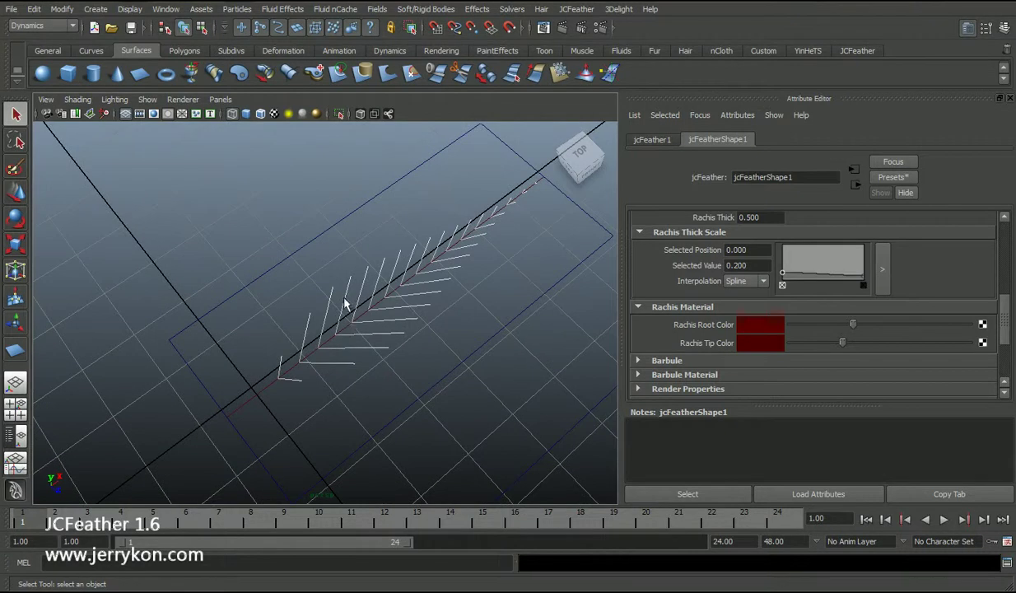
click(123, 112)
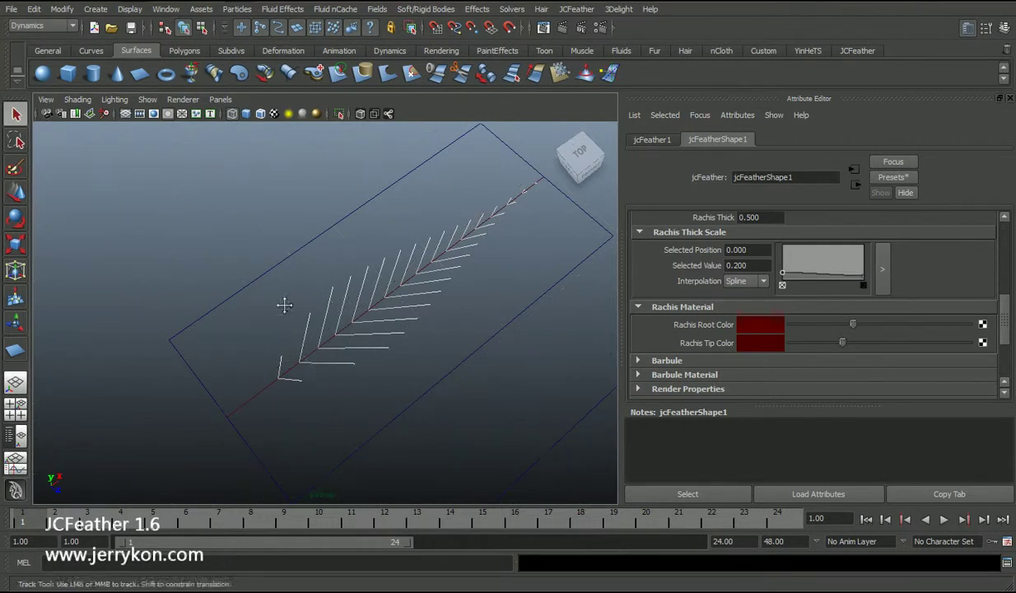
Step: Try different Rachis Start and Rachis End values and restore them to 0 and 1
scroll(849, 309, up, 4)
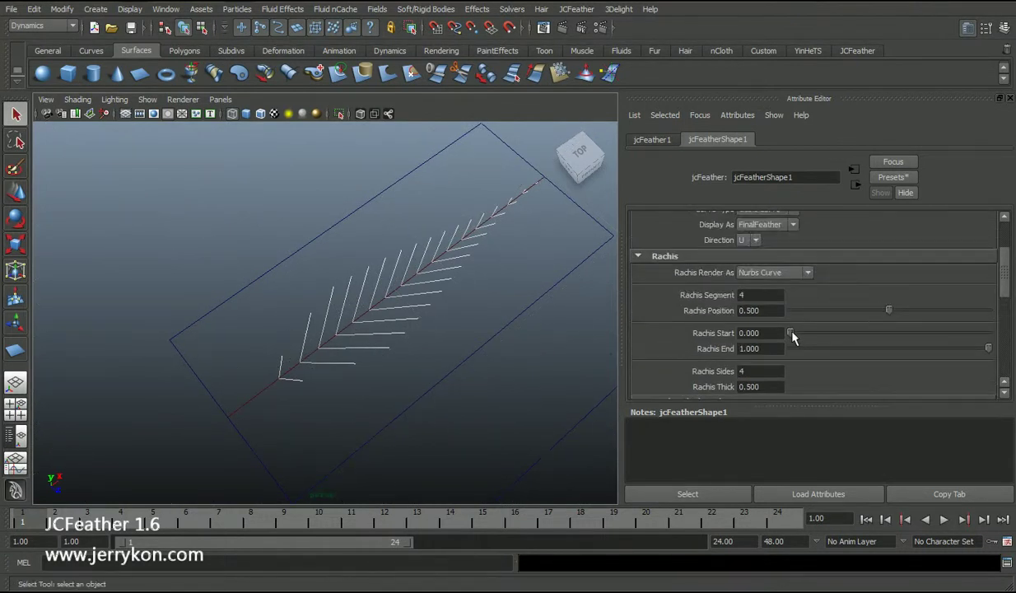
drag(791, 336, 819, 333)
mouse_move(989, 348)
mouse_down()
mouse_move(863, 346)
mouse_move(983, 349)
mouse_up()
drag(820, 334, 776, 334)
click(768, 335)
Step: Review the Rachis and Gerenal Properties settings alongside the feather and both planes
scroll(770, 338, down, 2)
scroll(772, 327, down, 1)
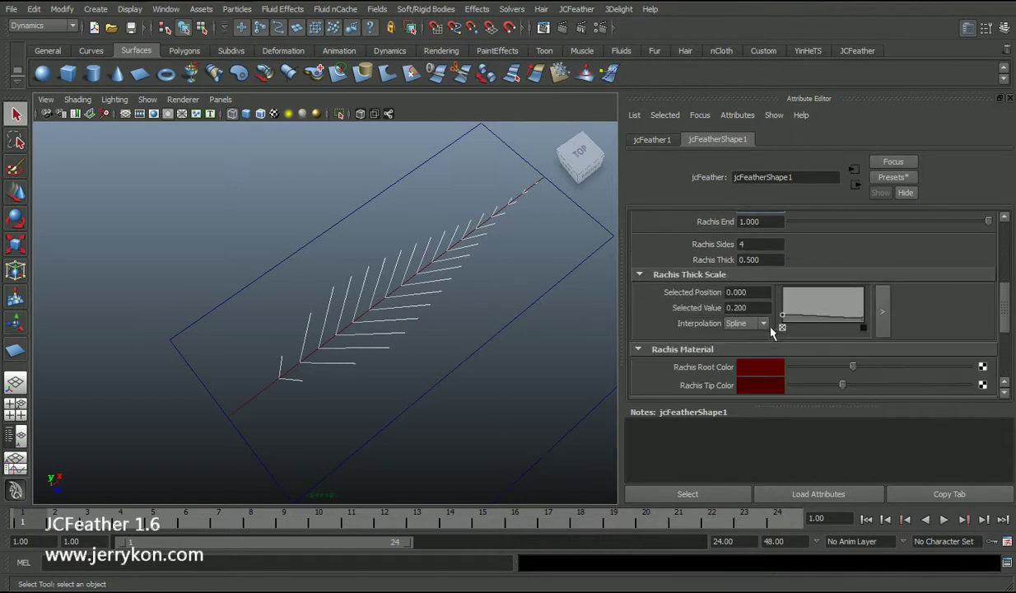
scroll(772, 327, up, 2)
scroll(772, 327, up, 1)
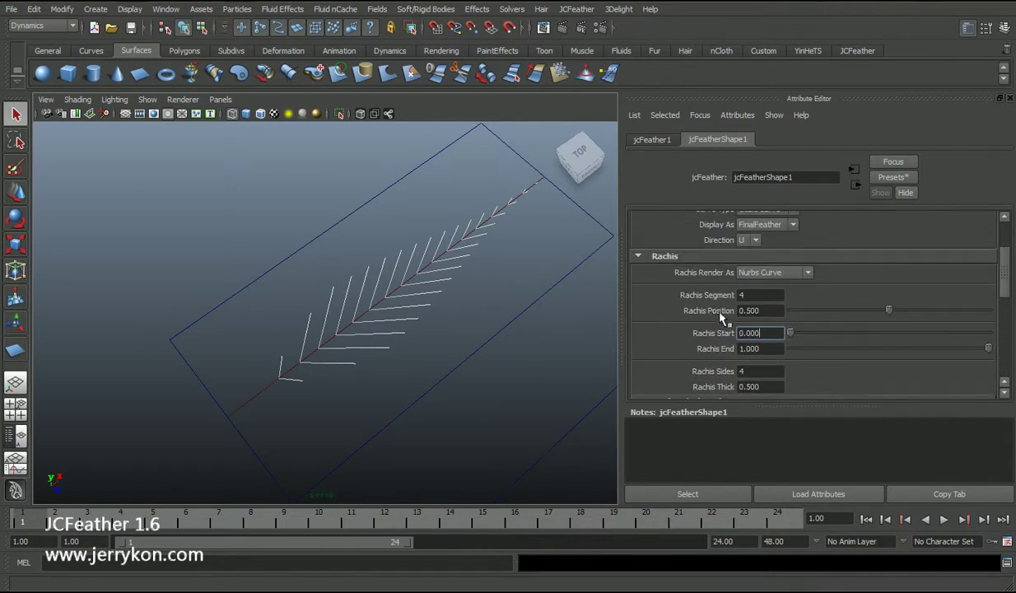
alt+drag(577, 321, 422, 324)
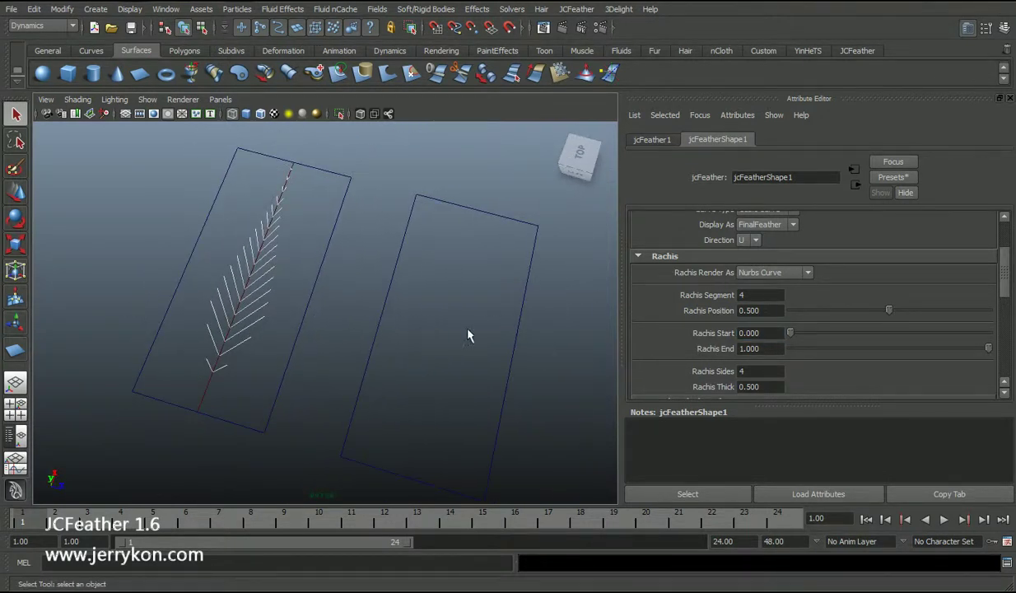
scroll(750, 333, up, 3)
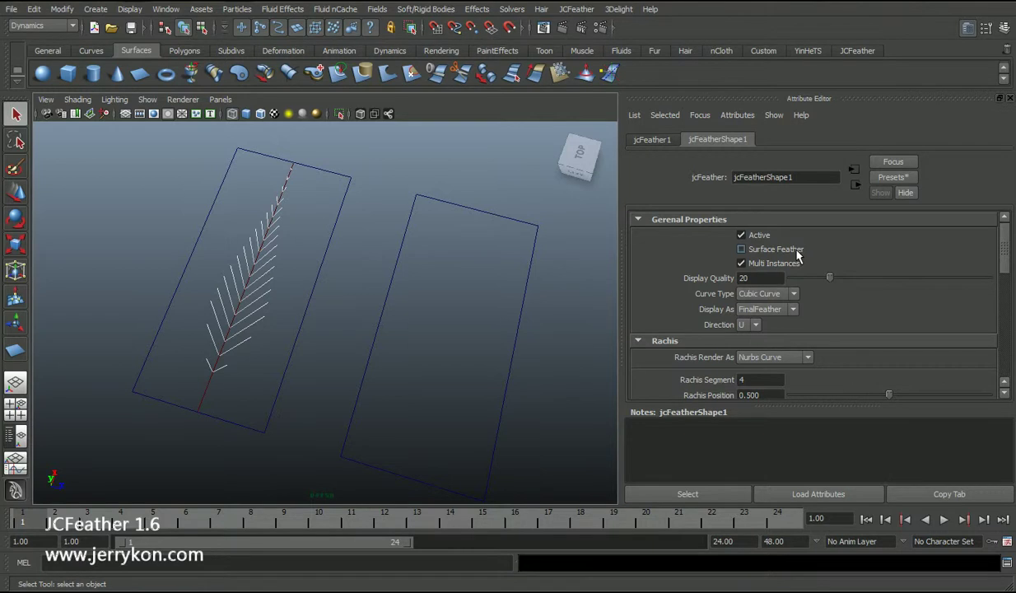
mouse_move(367, 350)
alt+mouse_down()
mouse_move(341, 342)
mouse_move(368, 367)
alt+mouse_up()
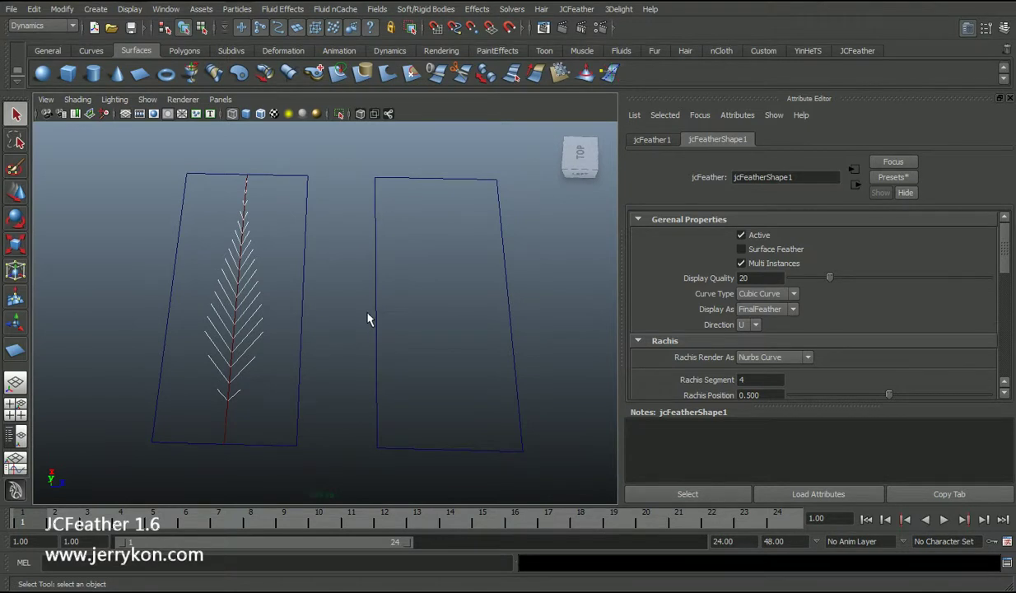
Step: Create a surface JCFeather on the empty second NURBS plane
click(383, 325)
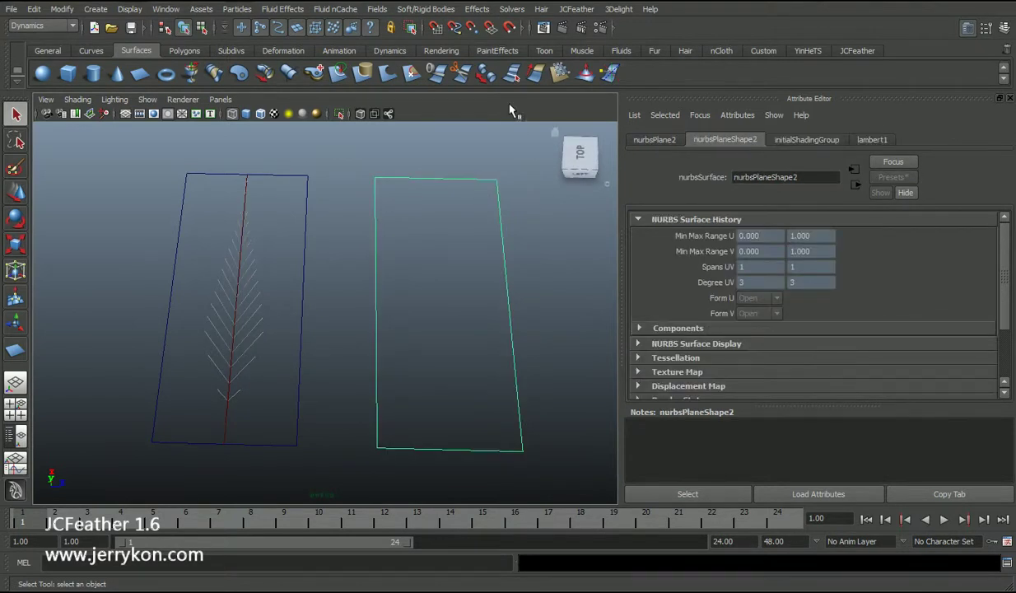
click(578, 9)
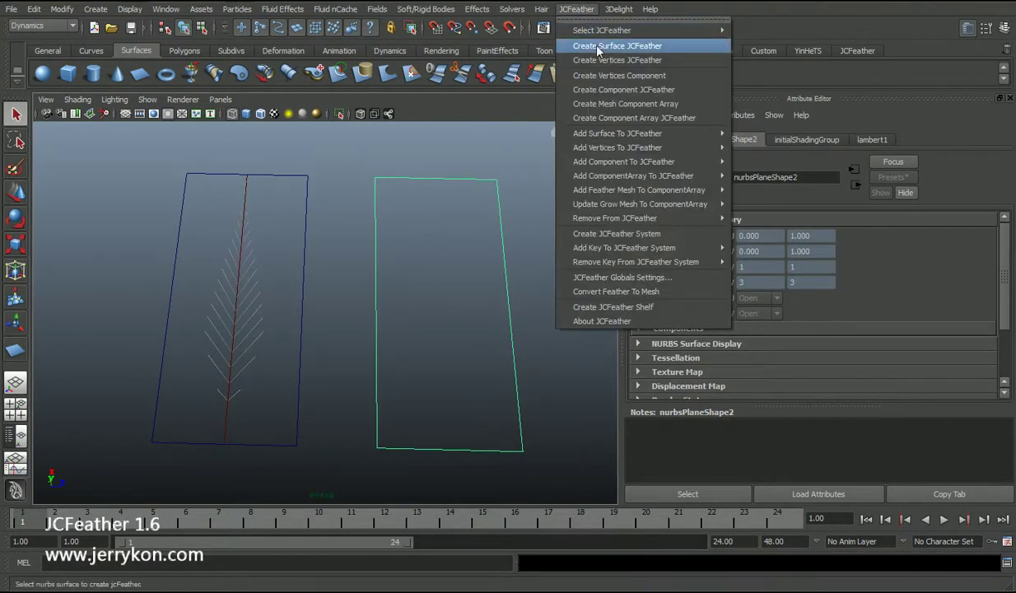
click(598, 48)
alt+drag(465, 333, 363, 323)
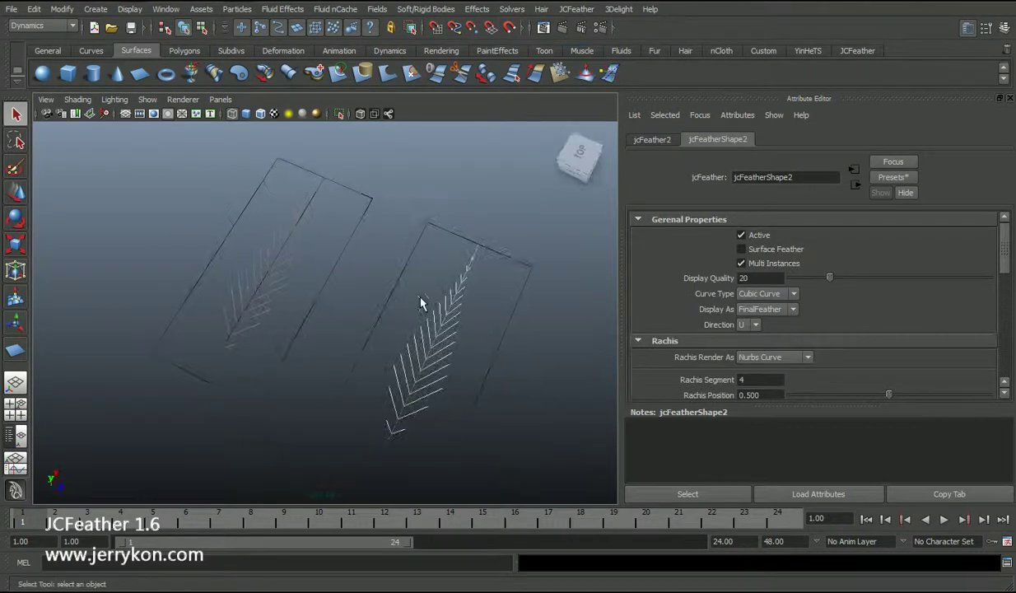
Step: Apply the grey straight-barbule preset from the jcFeather Library to the feathers on both planes, then close the library
click(858, 50)
click(43, 73)
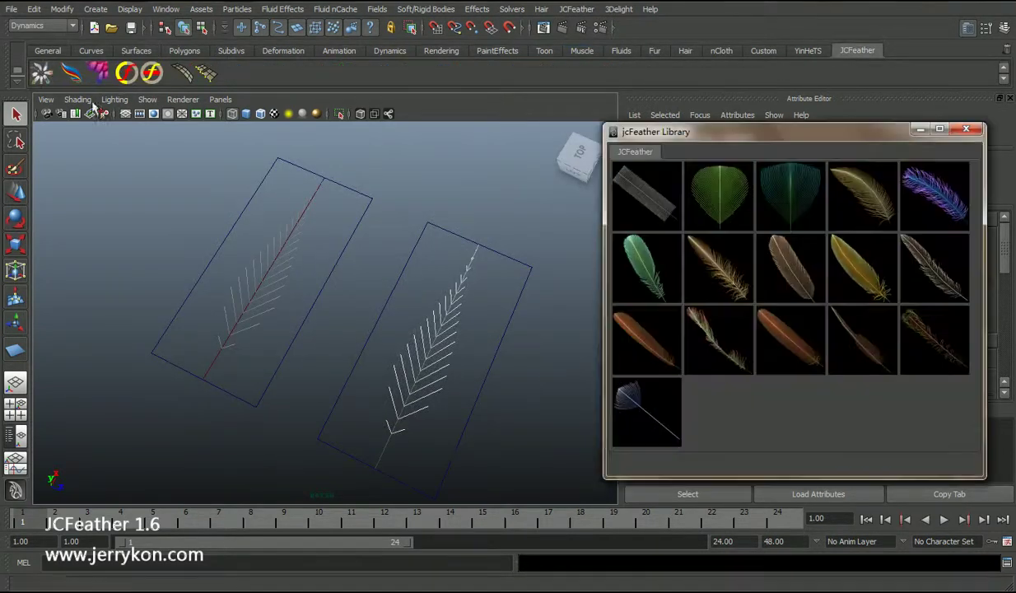
click(662, 197)
click(429, 359)
click(645, 198)
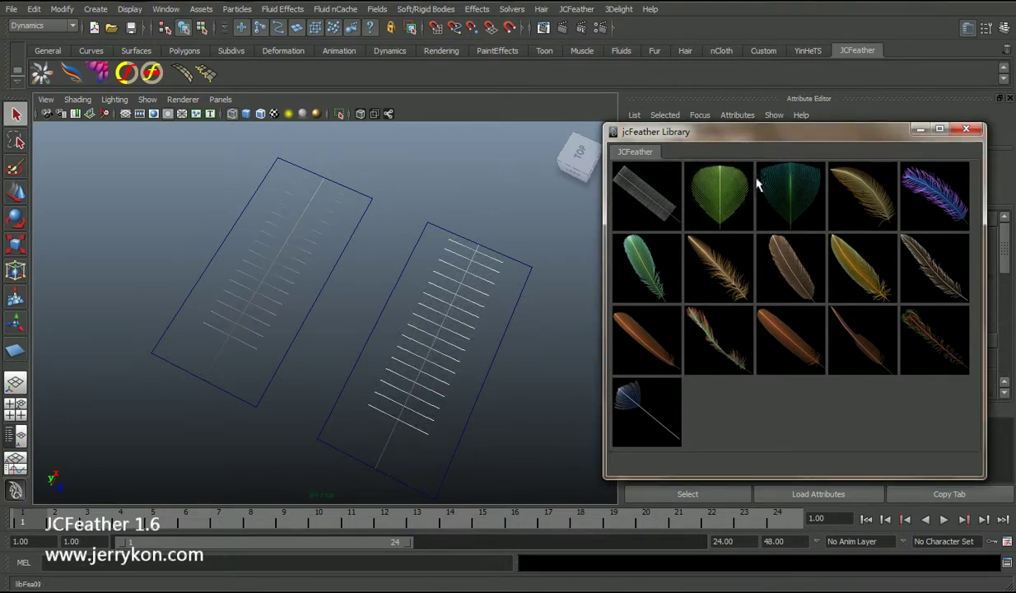
click(968, 130)
Step: Enable Surface Feather on the second plane's feather and compare its setting with the first feather
alt+drag(305, 379, 408, 364)
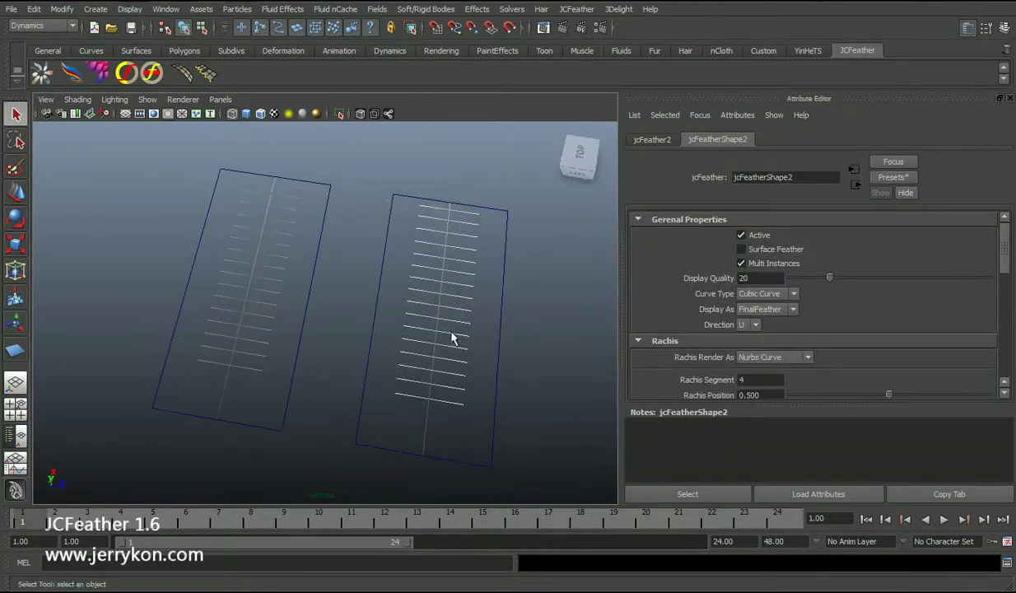
click(744, 250)
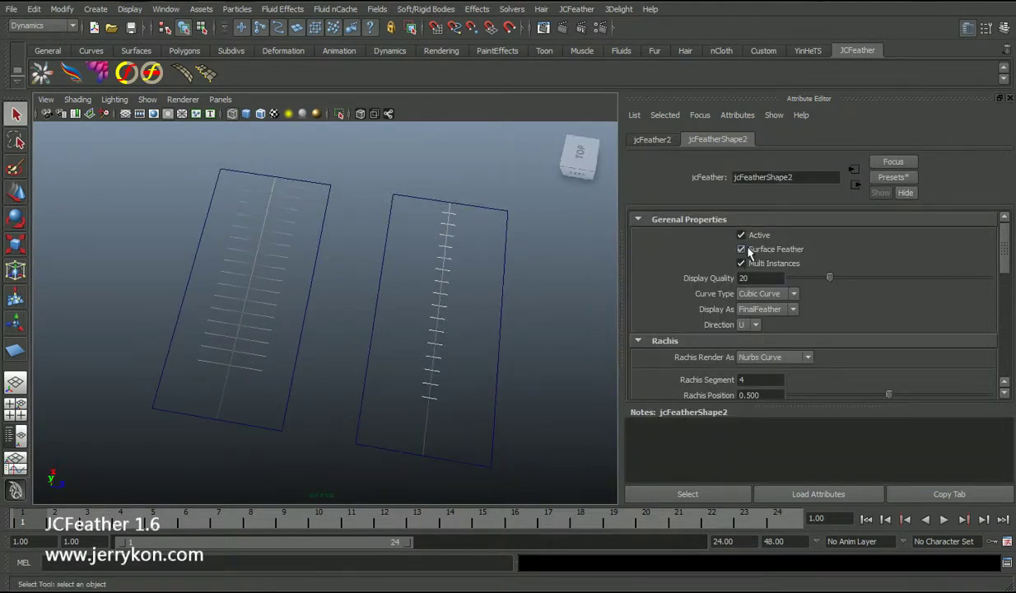
click(264, 290)
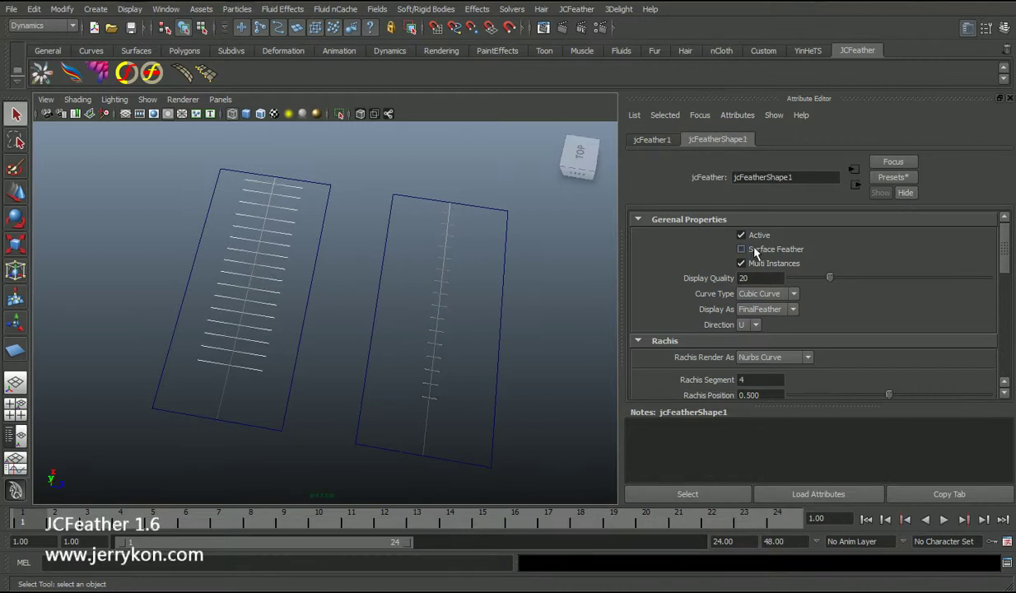
alt+middle_drag(422, 358, 391, 341)
drag(407, 344, 413, 341)
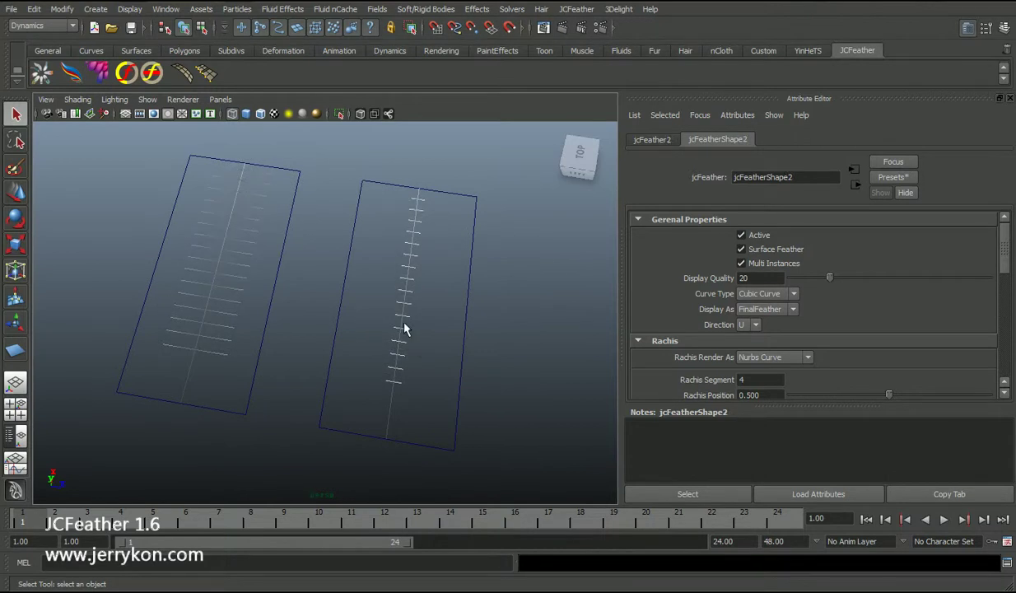
Step: Set the Barbule Length of the second plane's feather to 0.710
scroll(746, 313, down, 10)
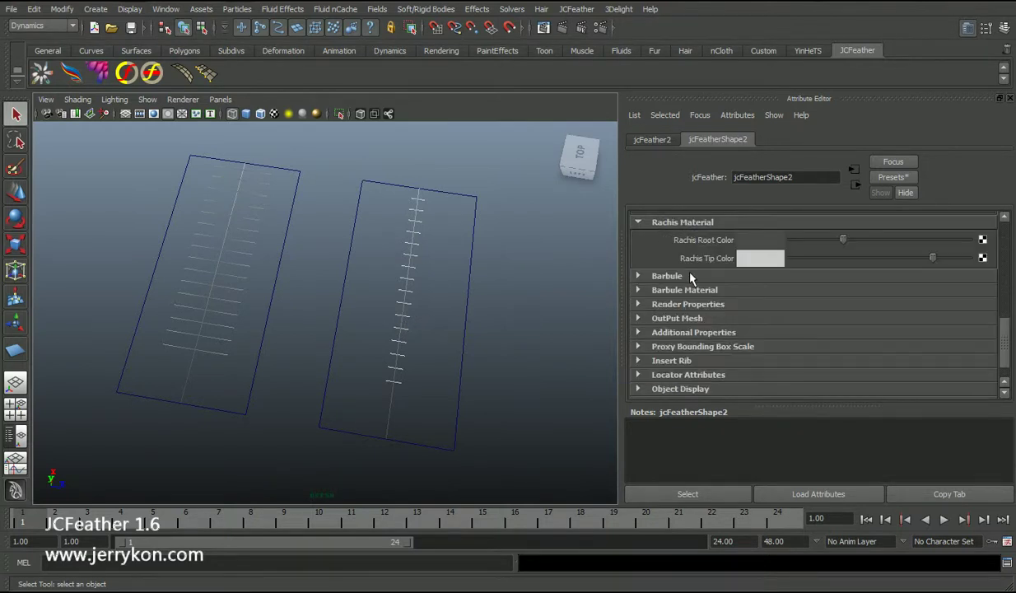
click(669, 276)
scroll(725, 288, down, 3)
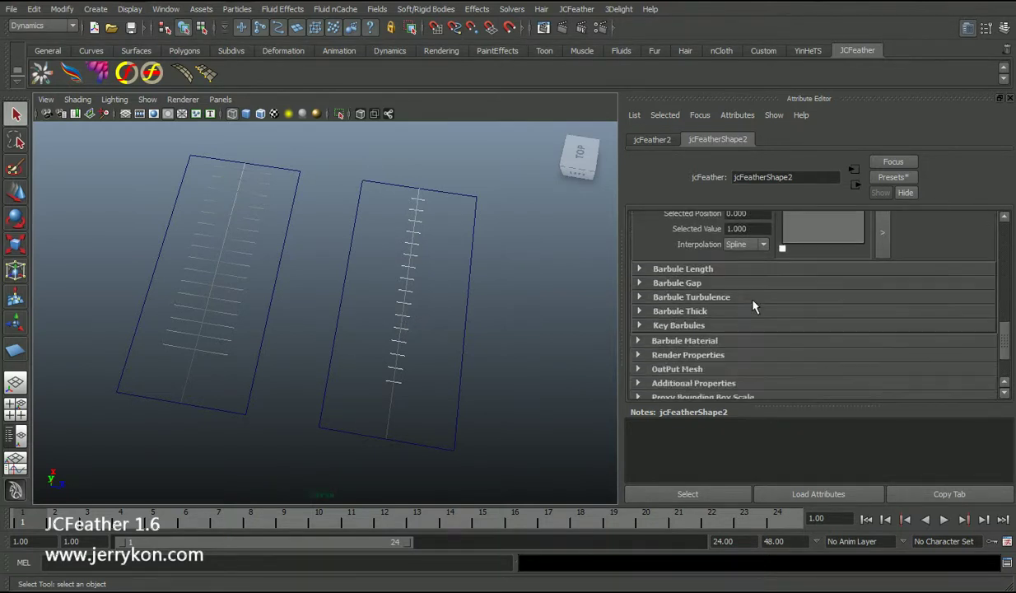
click(685, 270)
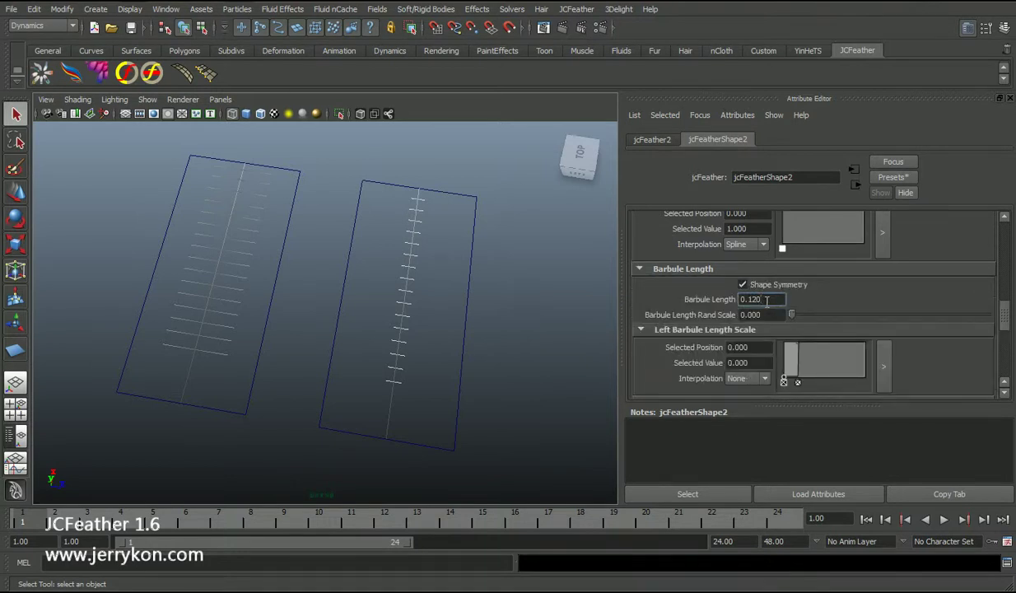
ctrl+drag(790, 301, 806, 302)
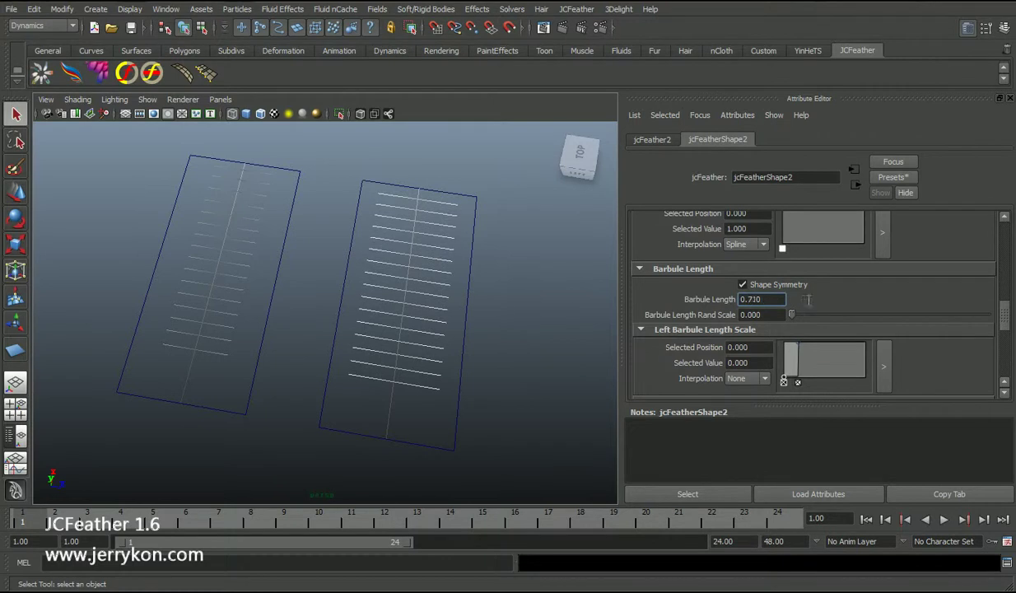
alt+middle_drag(324, 317, 360, 340)
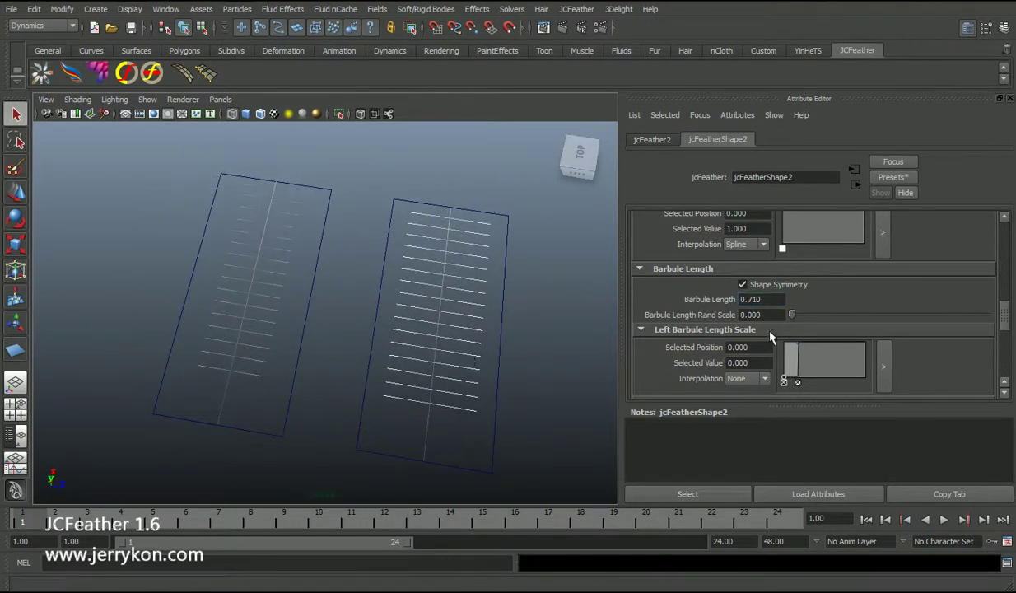
Step: Raise a group of four control vertices on the second plane to bend it, view it shaded and reselect its feather
scroll(770, 334, up, 10)
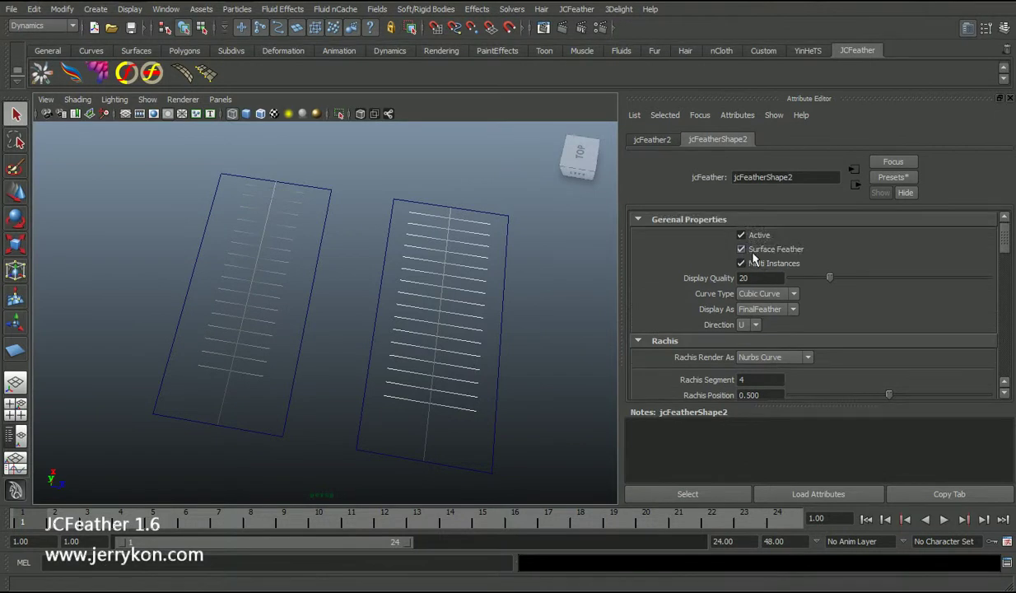
alt+middle_drag(458, 375, 403, 364)
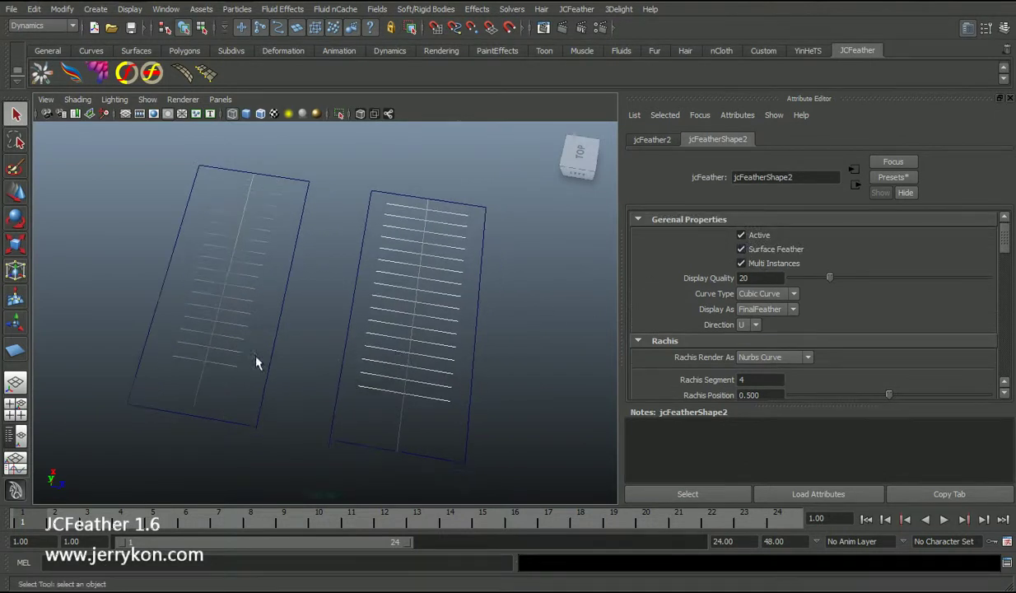
alt+drag(255, 359, 376, 353)
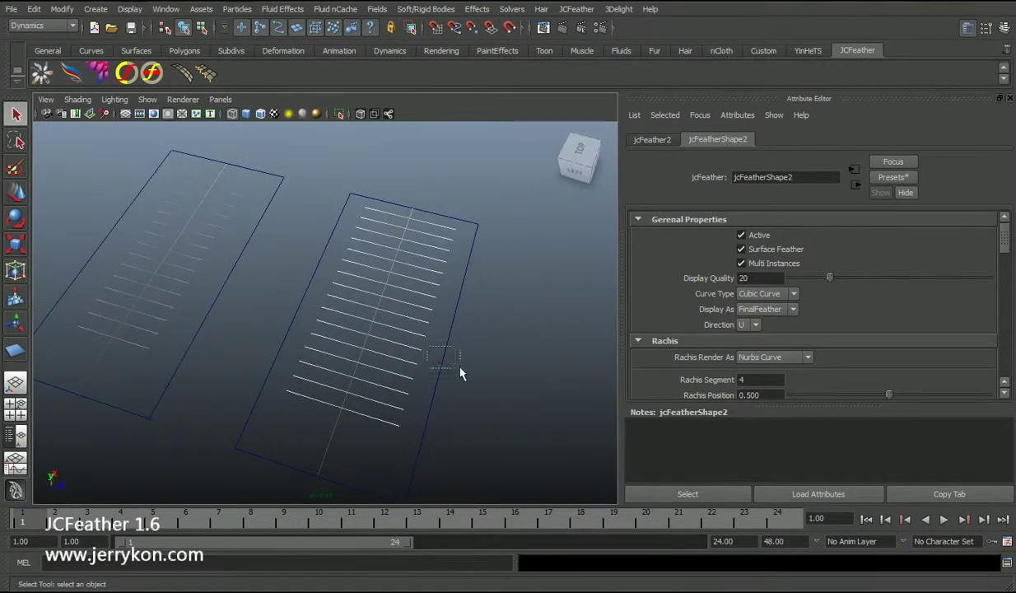
click(450, 367)
right_drag(394, 331, 373, 360)
alt+drag(373, 360, 393, 339)
drag(372, 278, 482, 390)
alt+drag(418, 390, 416, 363)
key(w)
drag(417, 290, 423, 176)
key(5)
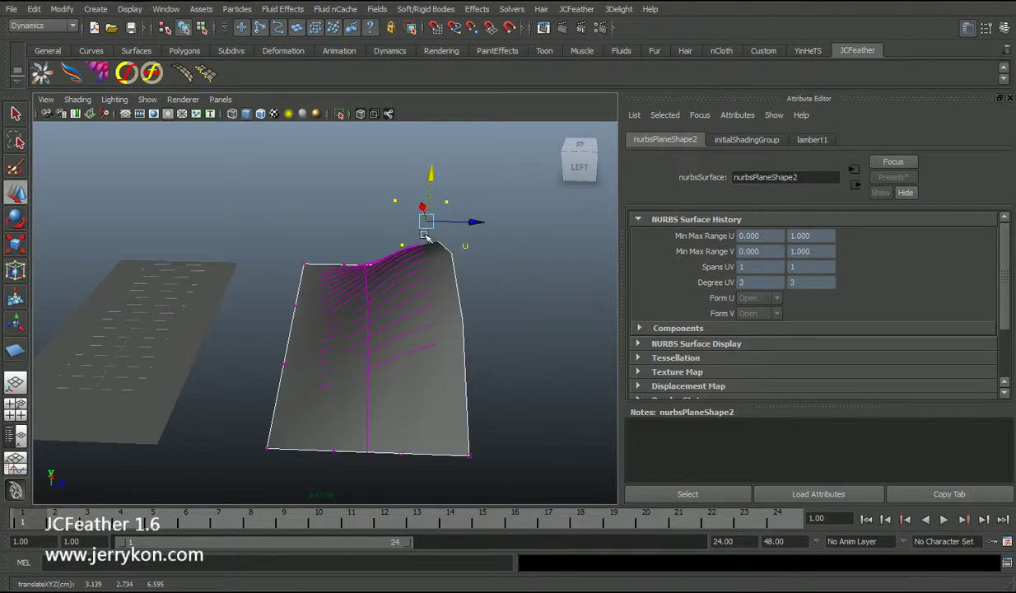
mouse_move(352, 290)
alt+mouse_down()
mouse_move(399, 316)
mouse_move(415, 305)
mouse_move(389, 313)
alt+mouse_up()
key(q)
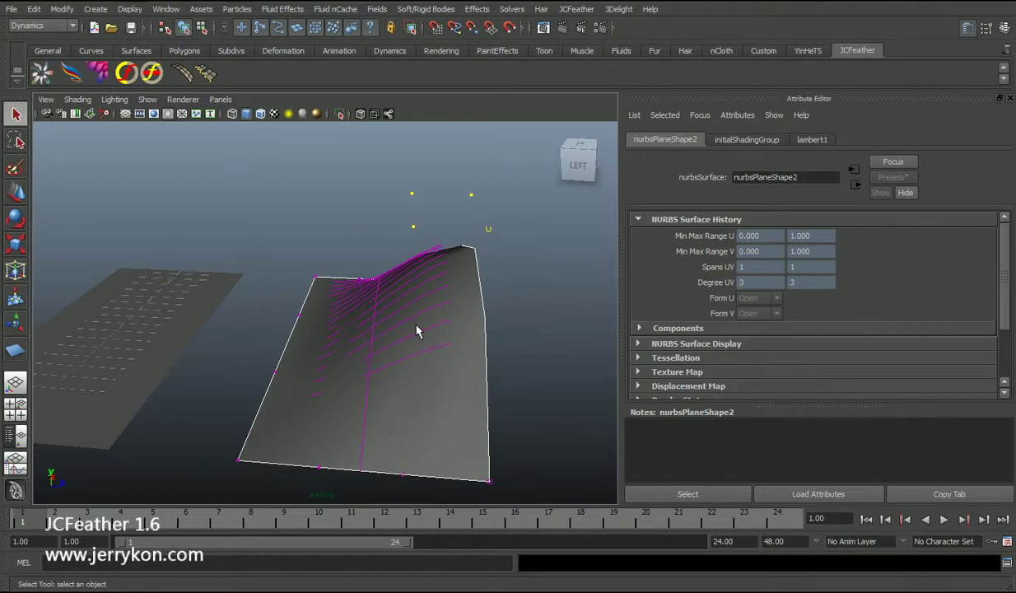
click(436, 249)
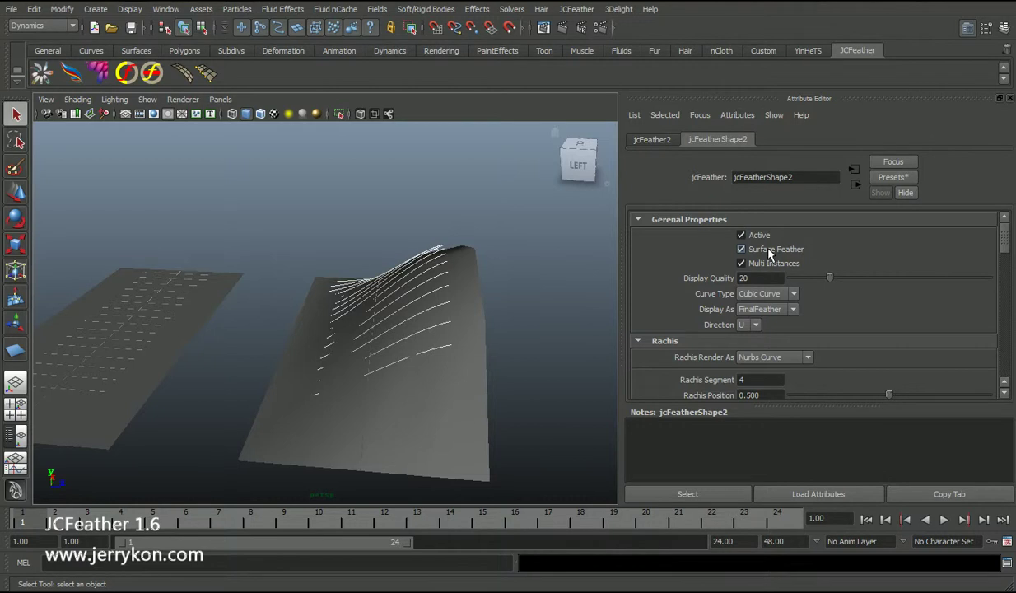
Step: Raise a matching group of control vertices on the first plane in wireframe display, then return to shaded display
alt+drag(277, 364, 317, 381)
key(4)
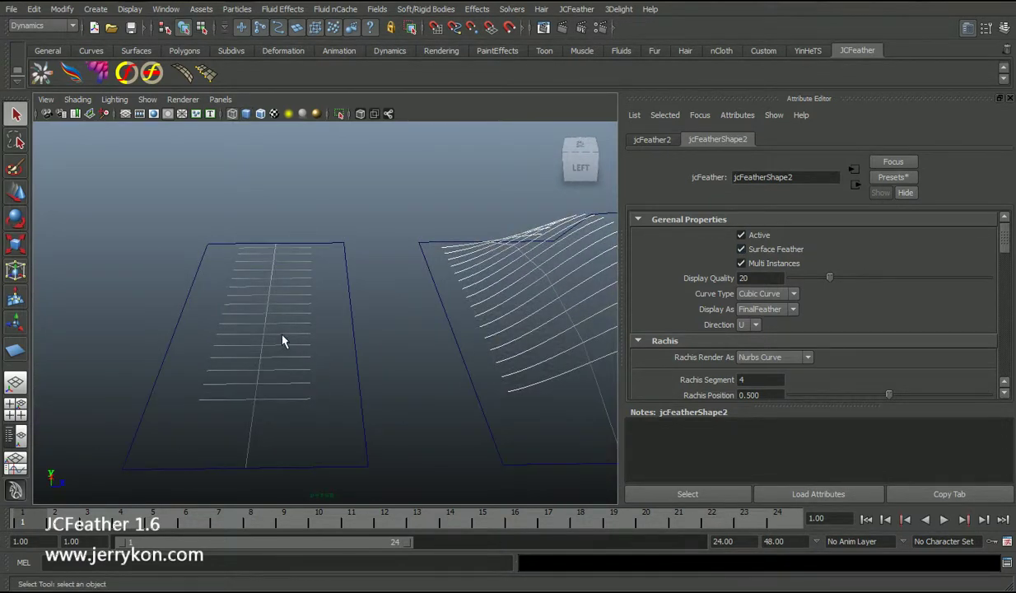
click(326, 362)
click(355, 341)
right_drag(363, 348, 315, 328)
drag(275, 284, 365, 371)
key(w)
drag(324, 278, 323, 153)
key(5)
alt+drag(272, 280, 384, 363)
scroll(384, 363, down, 5)
alt+middle_drag(366, 353, 381, 334)
alt+drag(380, 333, 236, 322)
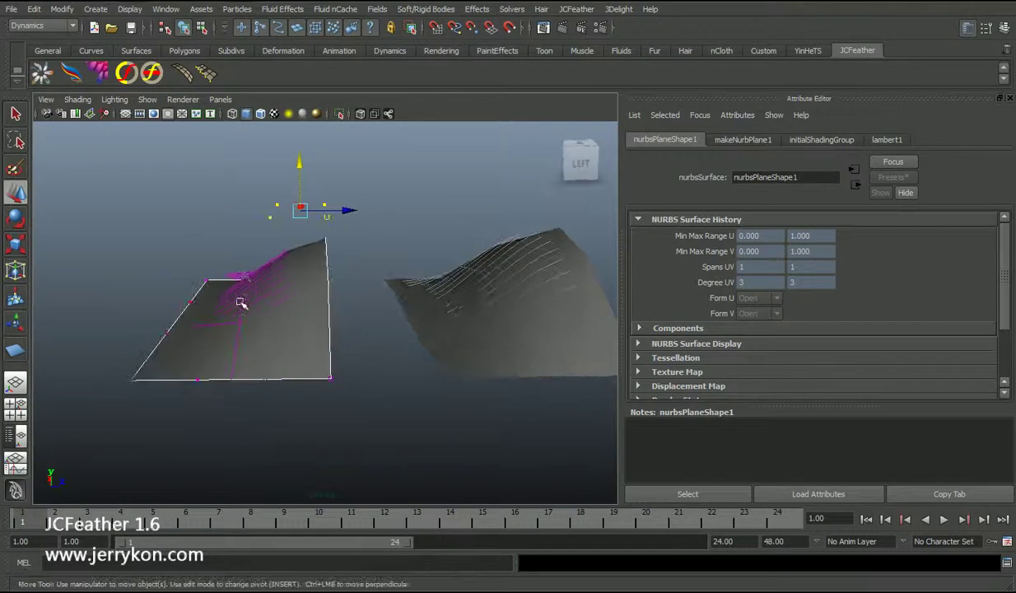
Step: Compare how the barbules of both feathers follow their bent planes with Surface Feather off and on
click(239, 271)
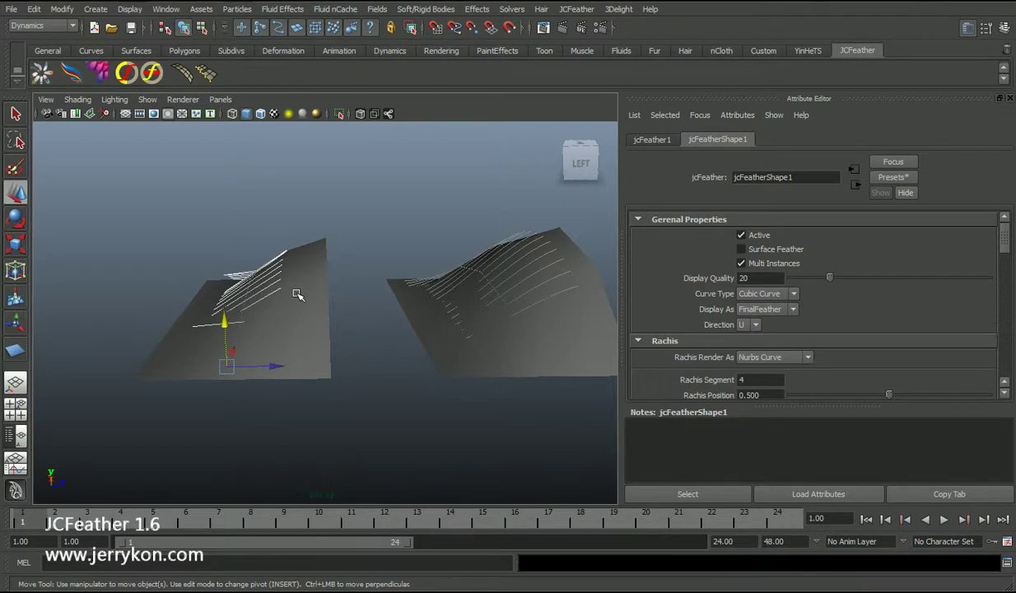
scroll(376, 334, up, 5)
click(447, 265)
alt+middle_drag(432, 362, 392, 328)
key(q)
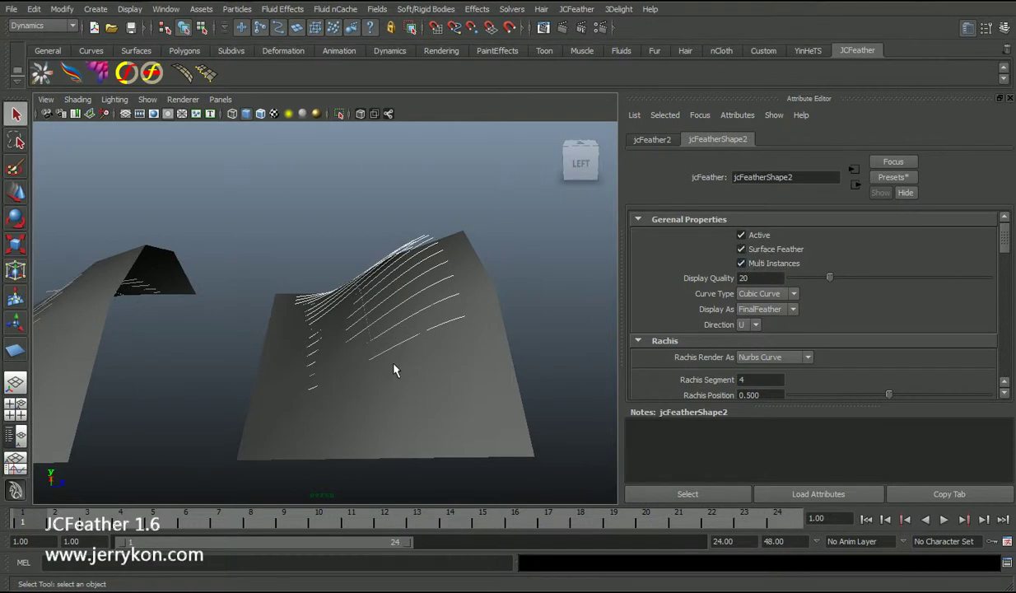
alt+drag(365, 355, 465, 265)
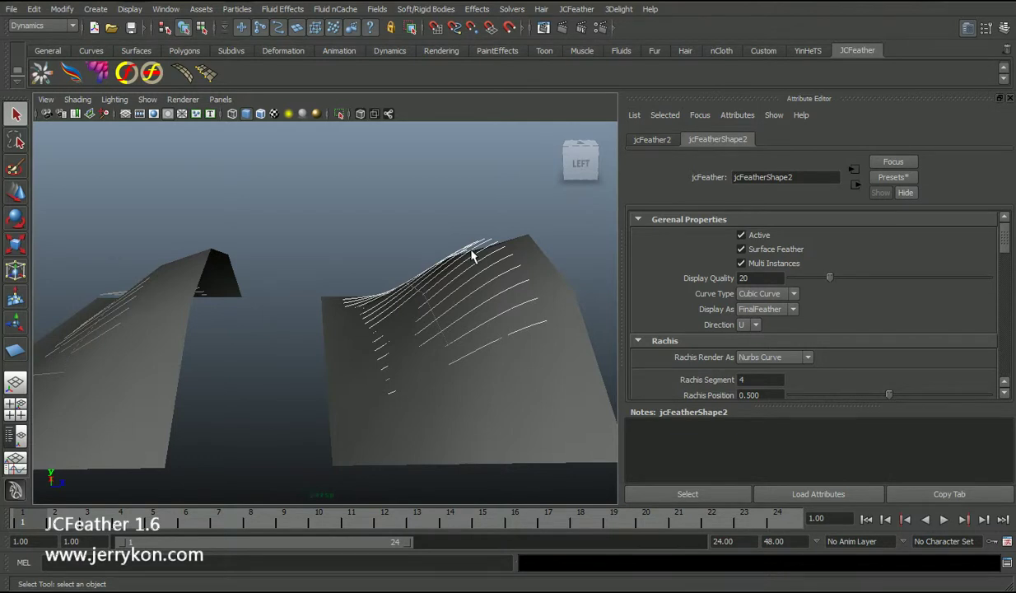
scroll(336, 326, down, 6)
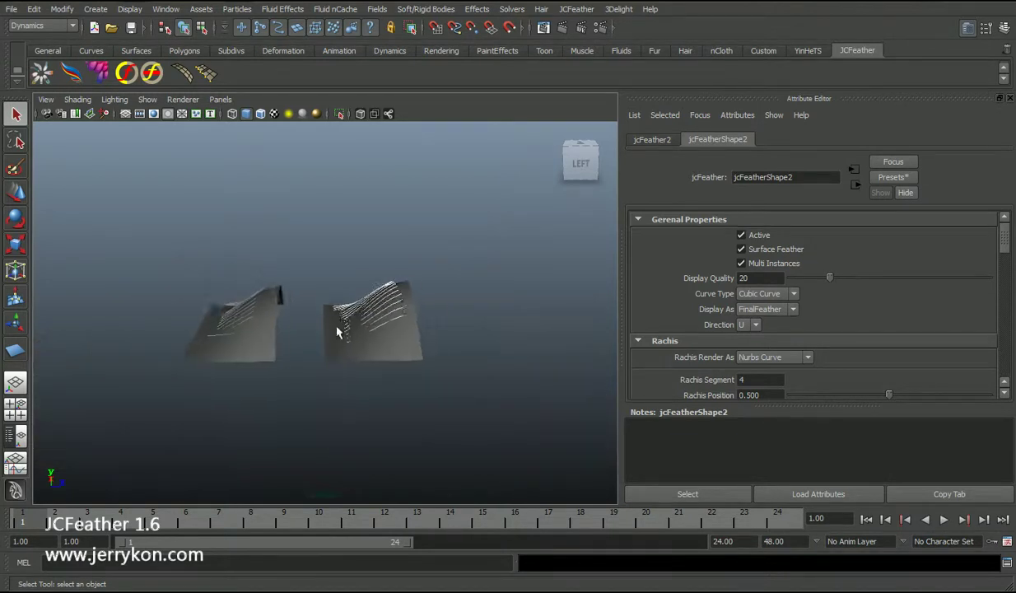
scroll(346, 328, up, 3)
alt+drag(345, 327, 383, 370)
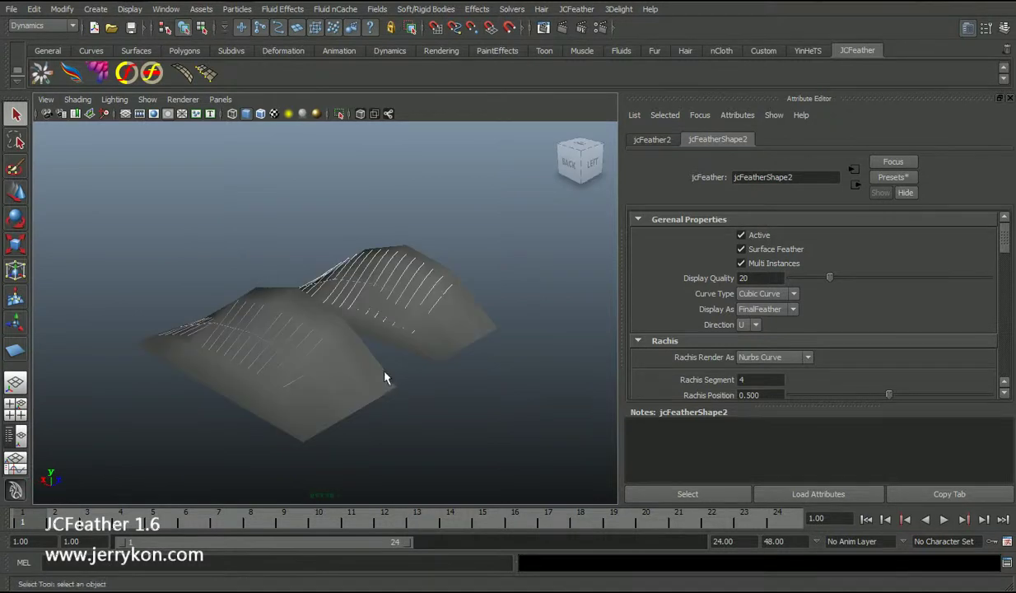